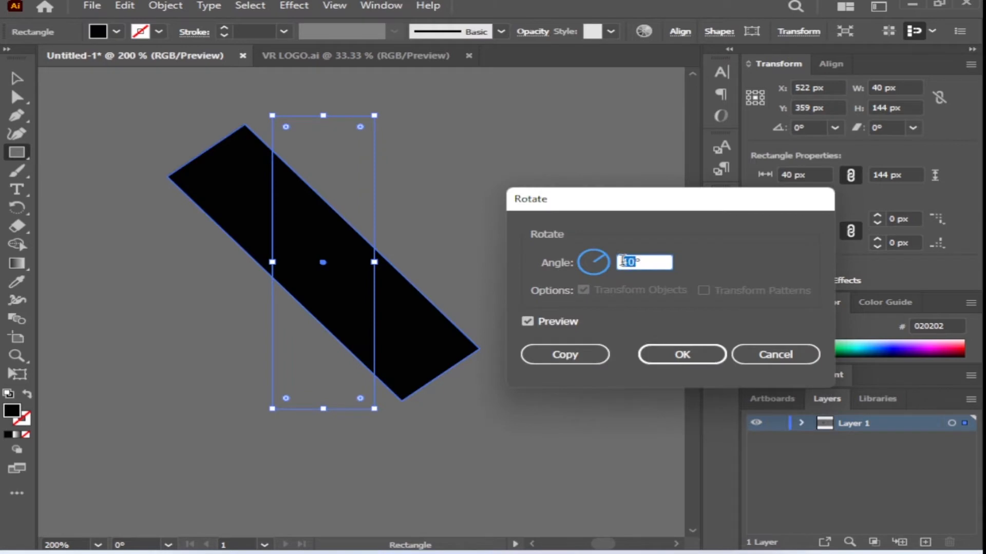
# - Rotate the black rectangle 40° and round its lowest corner to a 40 px radius
pyautogui.click(676, 359)
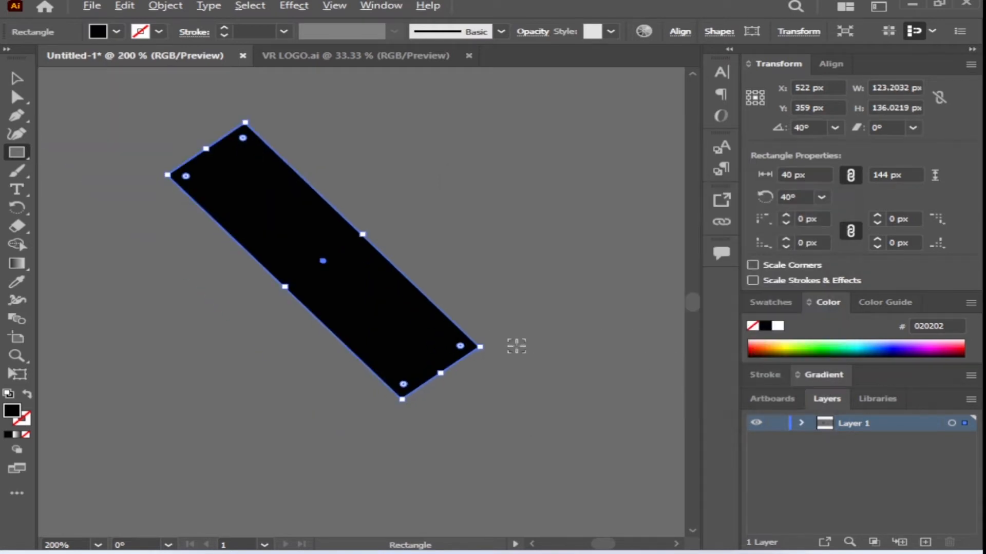
pyautogui.scroll(2, 565, 370)
pyautogui.scroll(1, 600, 384)
pyautogui.scroll(-1, 600, 384)
pyautogui.scroll(1, 647, 383)
pyautogui.scroll(-2, 648, 382)
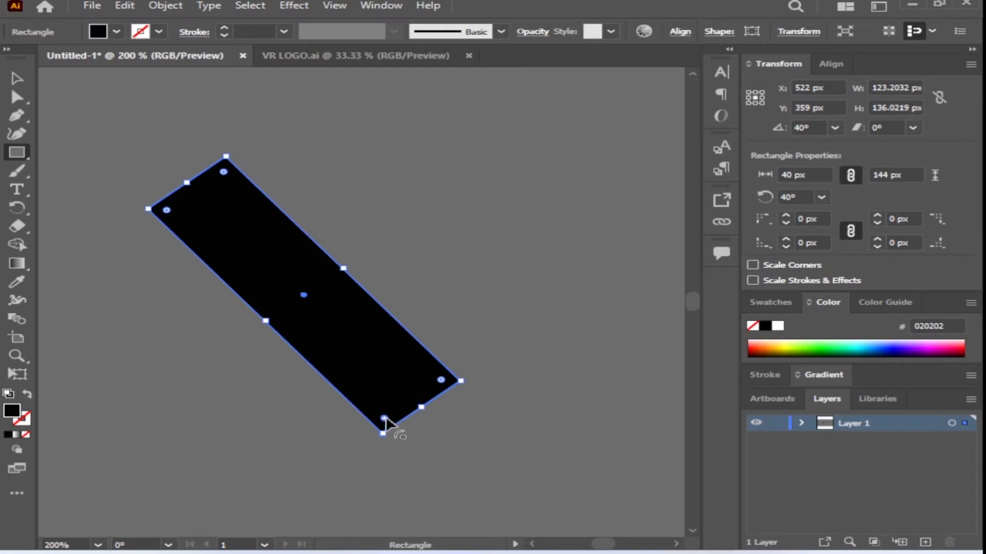
pyautogui.moveTo(384, 419); pyautogui.dragTo(366, 325)
pyautogui.scroll(1, 602, 398)
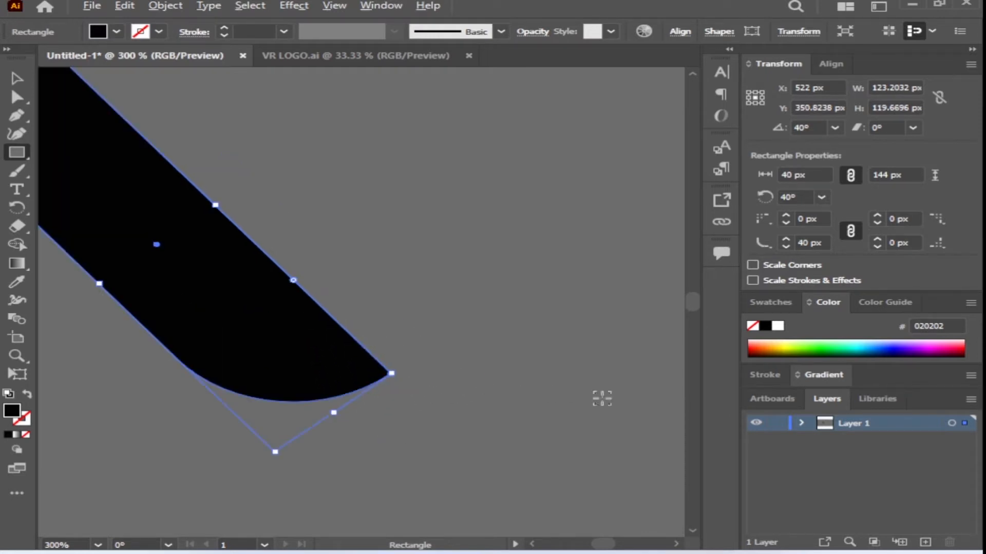
pyautogui.scroll(-1, 492, 412)
# - Create a mirrored copy of the black bar by reflecting it about a 90° axis
pyautogui.rightClick(288, 307)
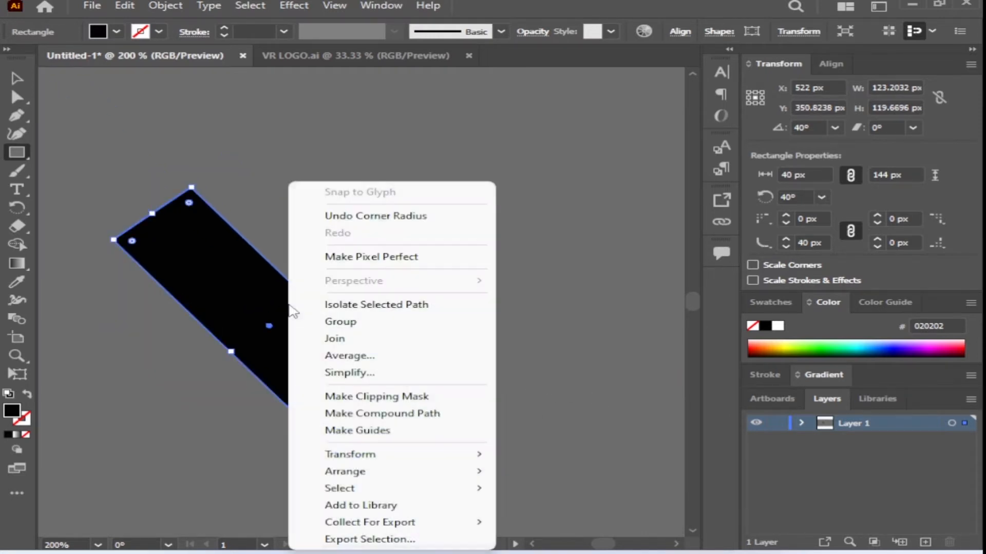
pyautogui.moveTo(403, 456)
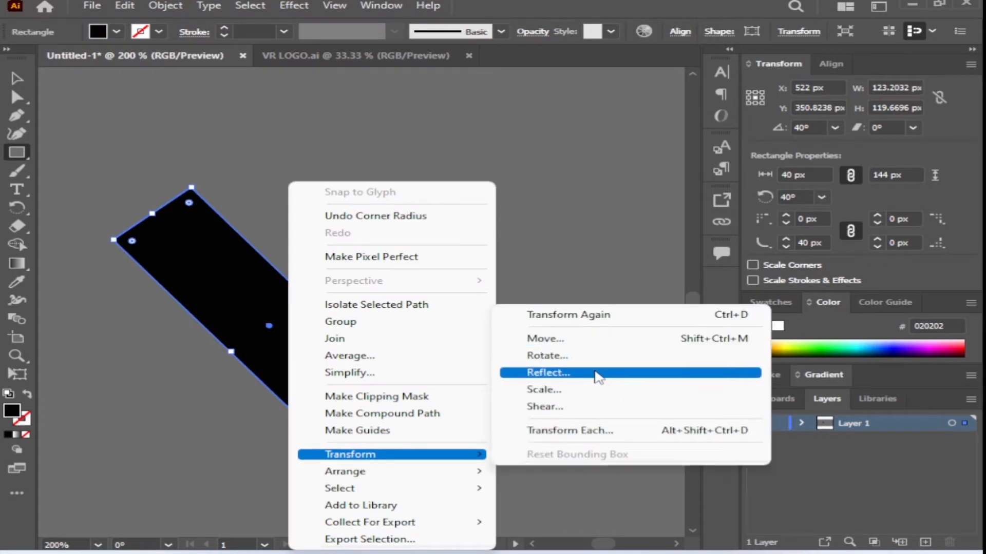
pyautogui.click(595, 373)
pyautogui.click(579, 243)
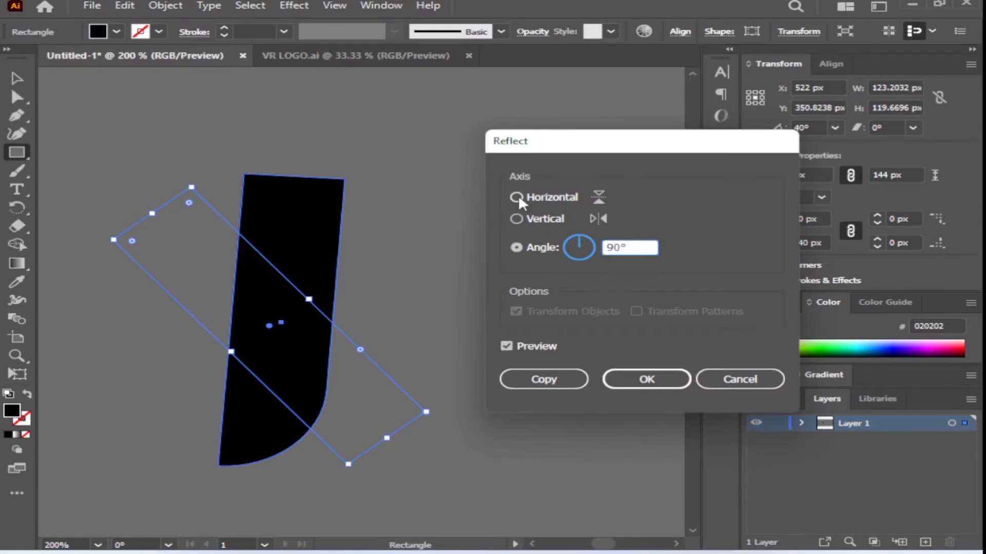
pyautogui.click(508, 349)
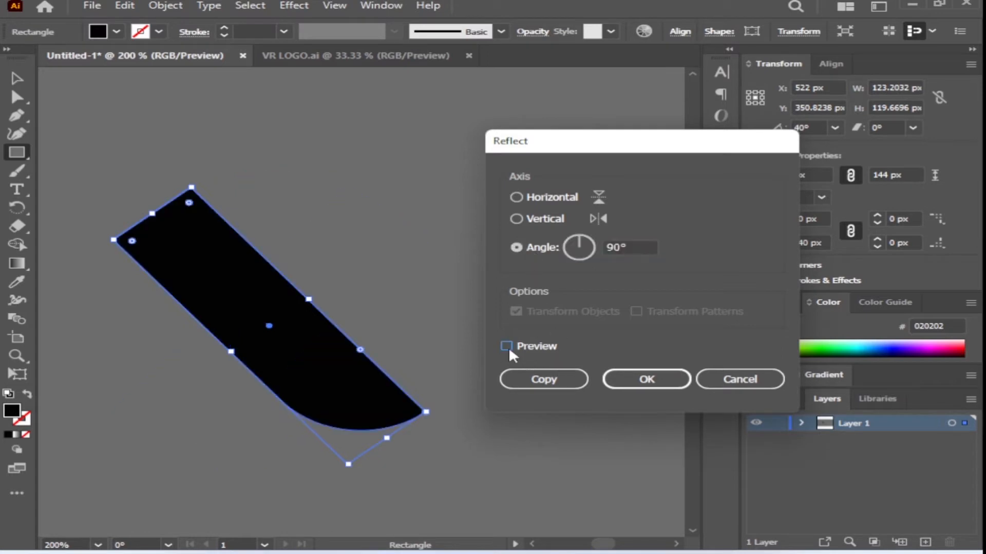
pyautogui.click(508, 348)
pyautogui.click(508, 349)
pyautogui.click(509, 349)
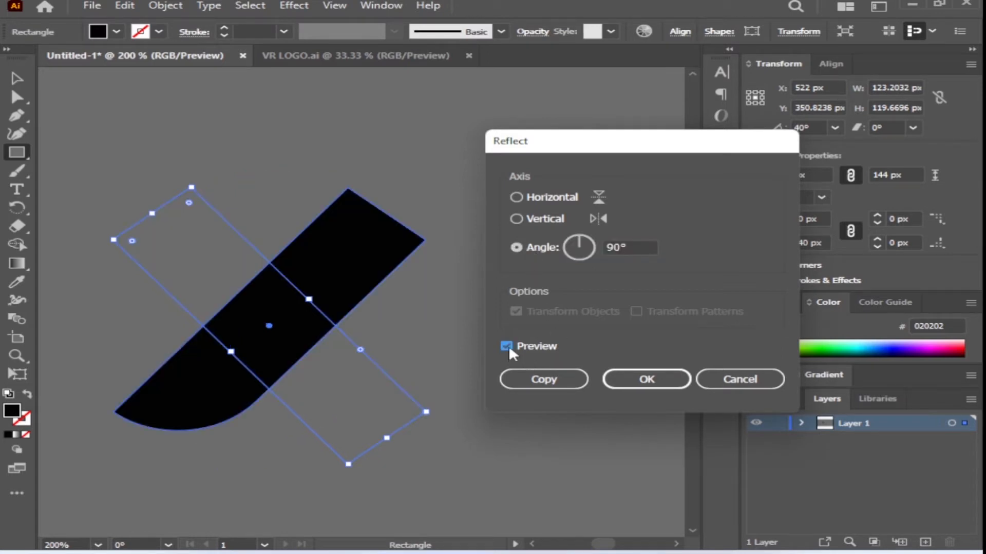
pyautogui.click(569, 382)
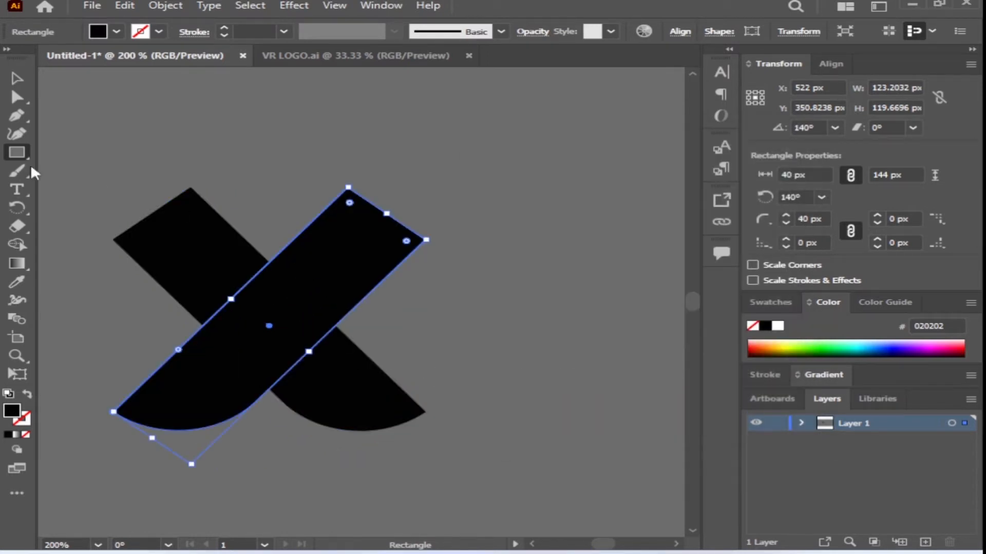
# - Move the mirrored bar horizontally away from the original so their rounded lower ends overlap to form a V
pyautogui.click(17, 78)
pyautogui.moveTo(310, 323); pyautogui.dragTo(498, 311)
pyautogui.scroll(4, 382, 397)
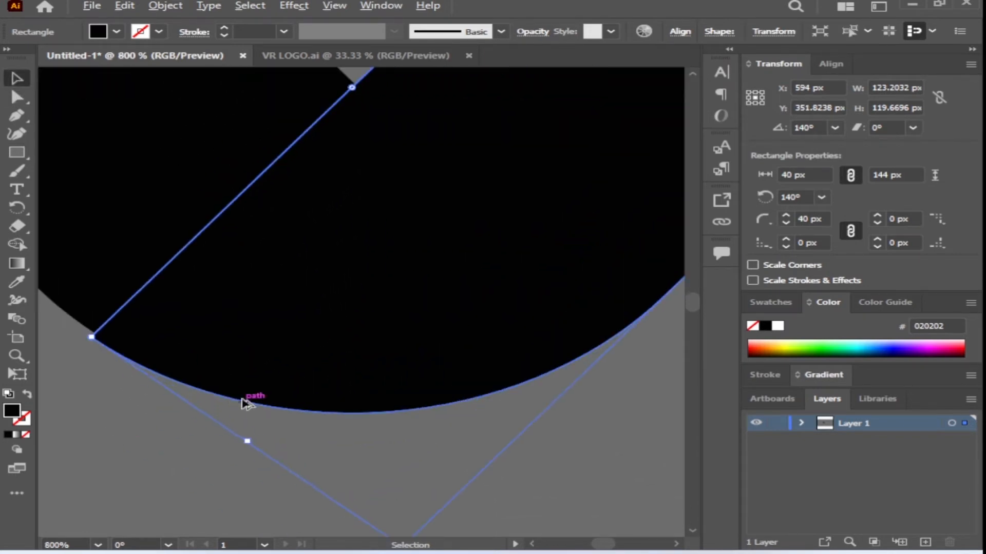
pyautogui.moveTo(287, 340); pyautogui.dragTo(289, 331)
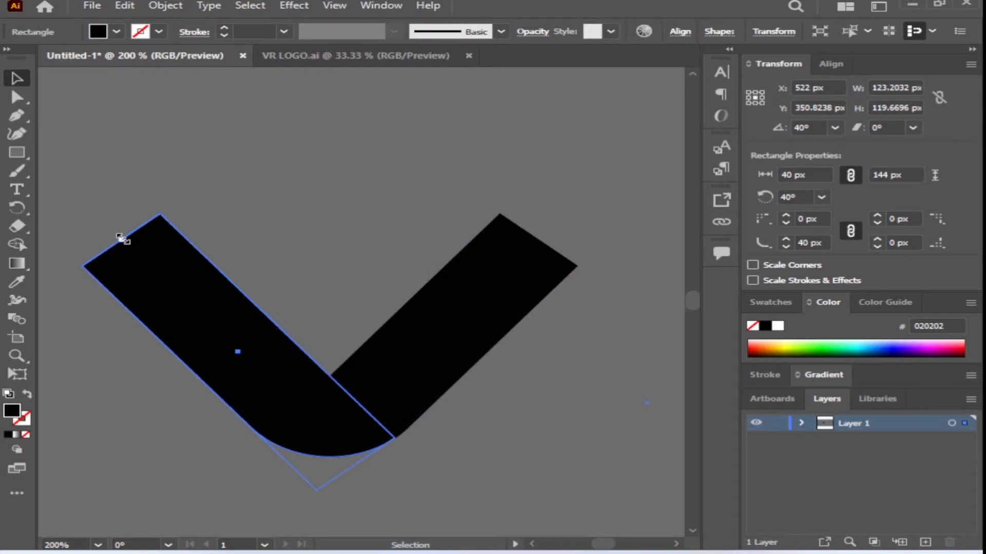
# - Draw a 95 × 38 px rectangle covering the slanted upper tip of the V's left bar
pyautogui.moveTo(123, 240); pyautogui.dragTo(77, 192)
pyautogui.press('m')
pyautogui.hotkey('ctrl', '=')
pyautogui.moveTo(422, 153); pyautogui.dragTo(60, 267)
pyautogui.press('v')
pyautogui.hotkey('ctrl', '=')
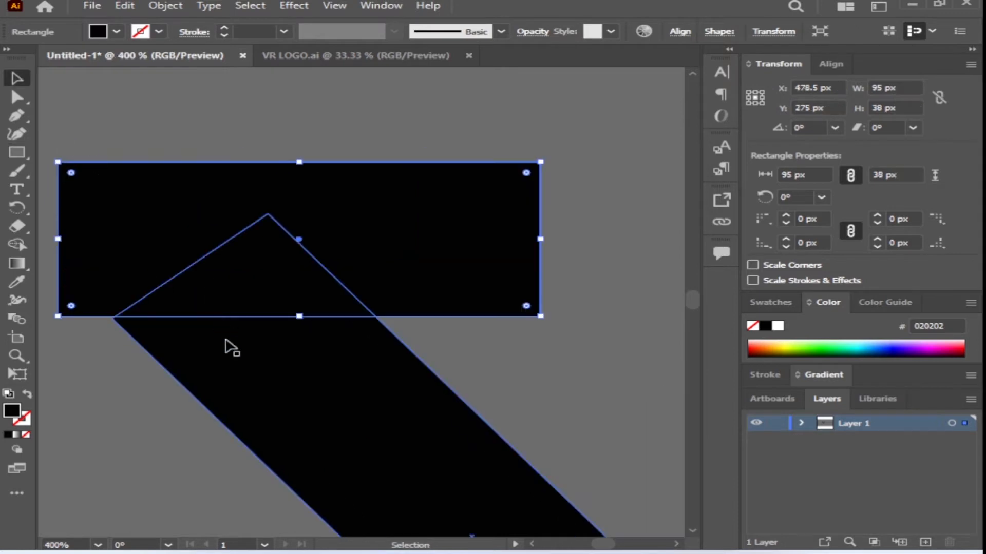
# - Trim the left bar's upper end flat by removing the covering rectangle and its overlap with Shape Builder
pyautogui.click(226, 348)
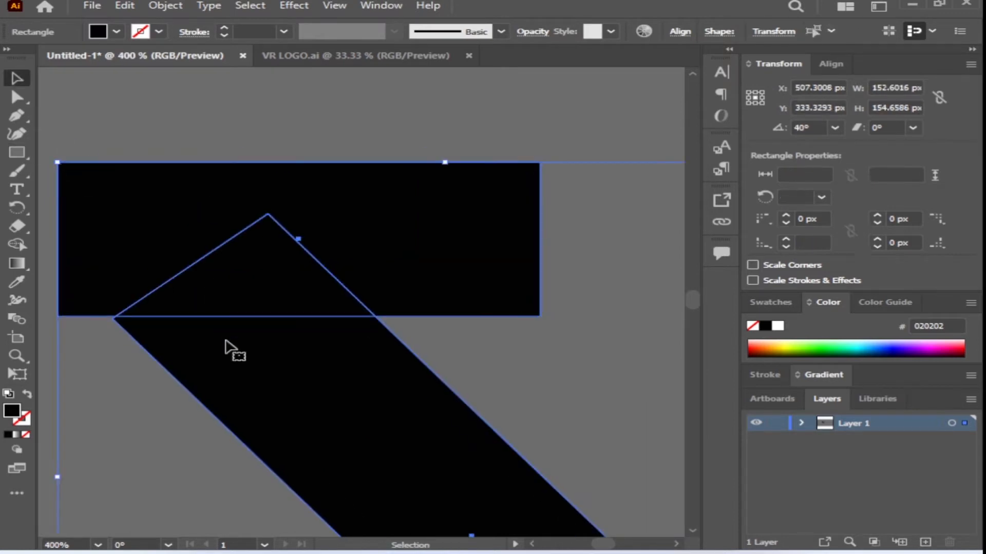
pyautogui.click(21, 243)
pyautogui.keyDown('alt'); pyautogui.click(247, 285); pyautogui.keyUp('alt')
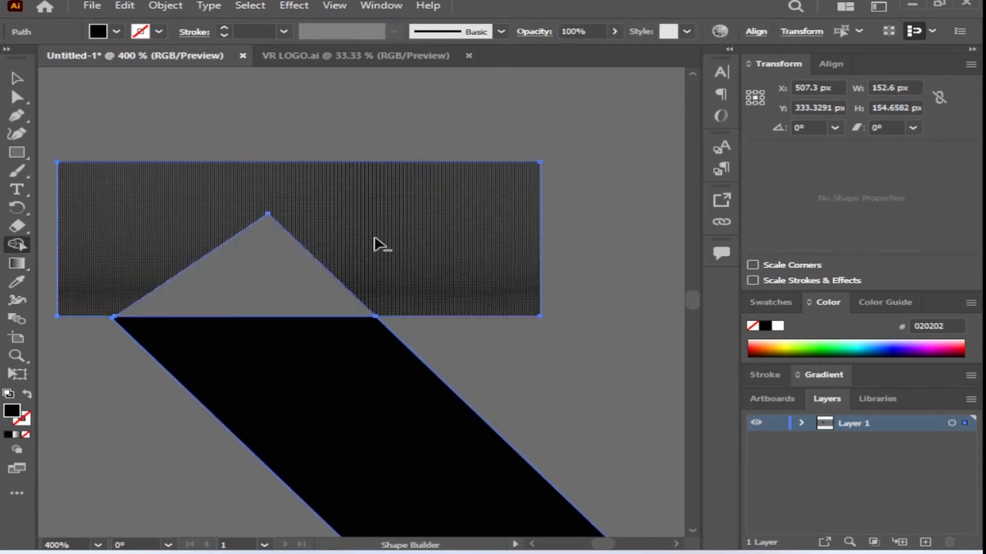
pyautogui.keyDown('alt'); pyautogui.click(378, 244); pyautogui.keyUp('alt')
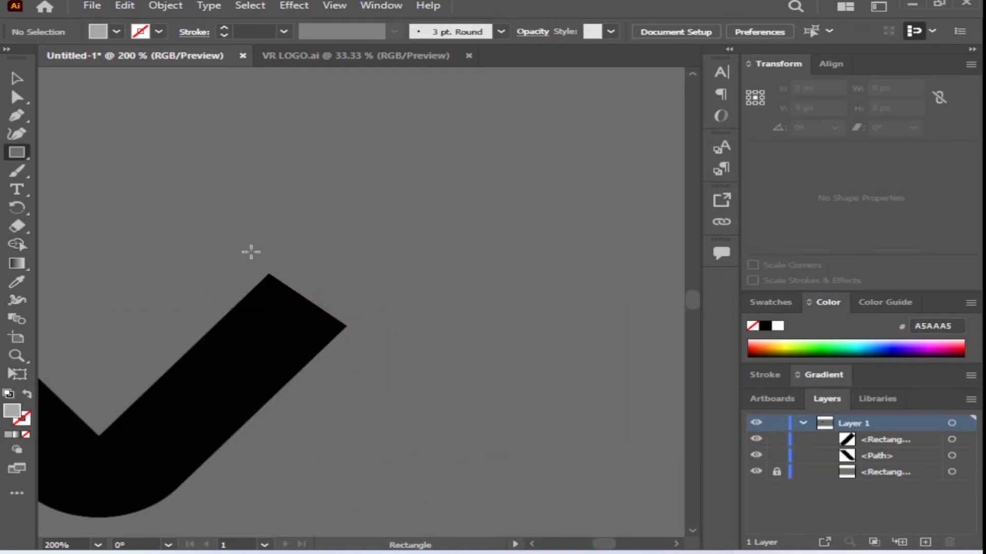
# - Draw a 156 × 61 px gray rectangle over the right bar's upper end and arrange it behind that bar
pyautogui.moveTo(239, 238); pyautogui.dragTo(634, 362)
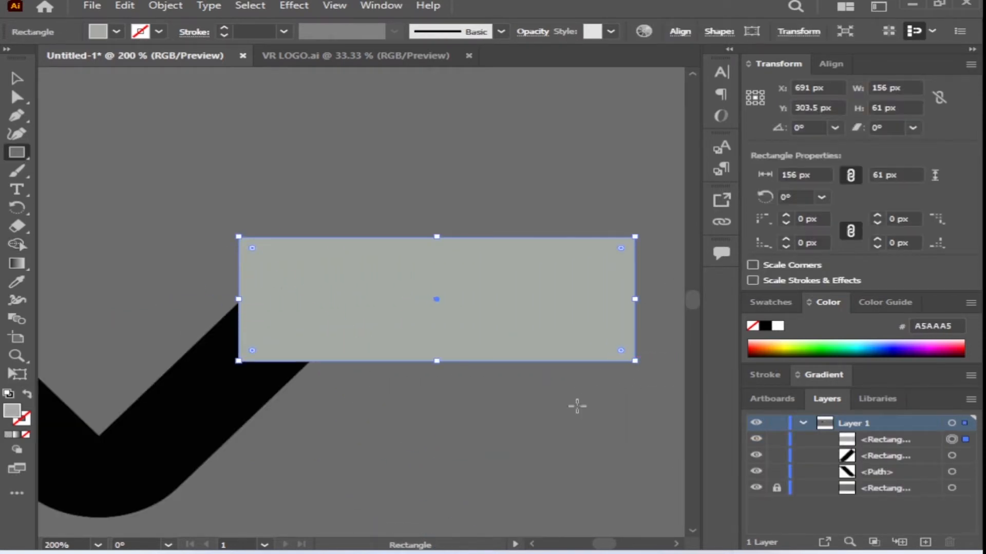
pyautogui.keyDown('alt'); pyautogui.scroll(-1, 576, 405); pyautogui.keyUp('alt')
pyautogui.keyDown('alt'); pyautogui.scroll(1, 594, 403); pyautogui.keyUp('alt')
pyautogui.rightClick(601, 366)
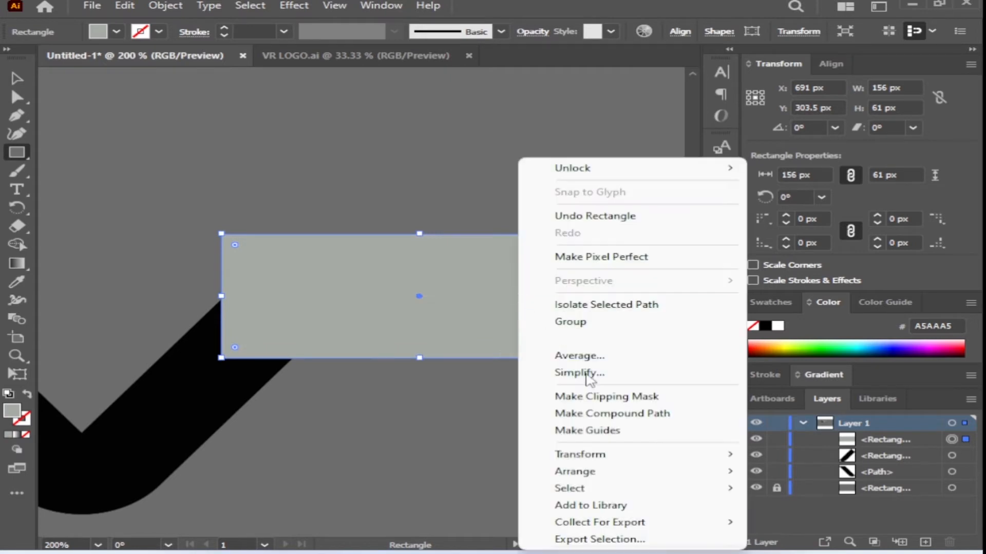
pyautogui.moveTo(631, 472)
pyautogui.click(412, 506)
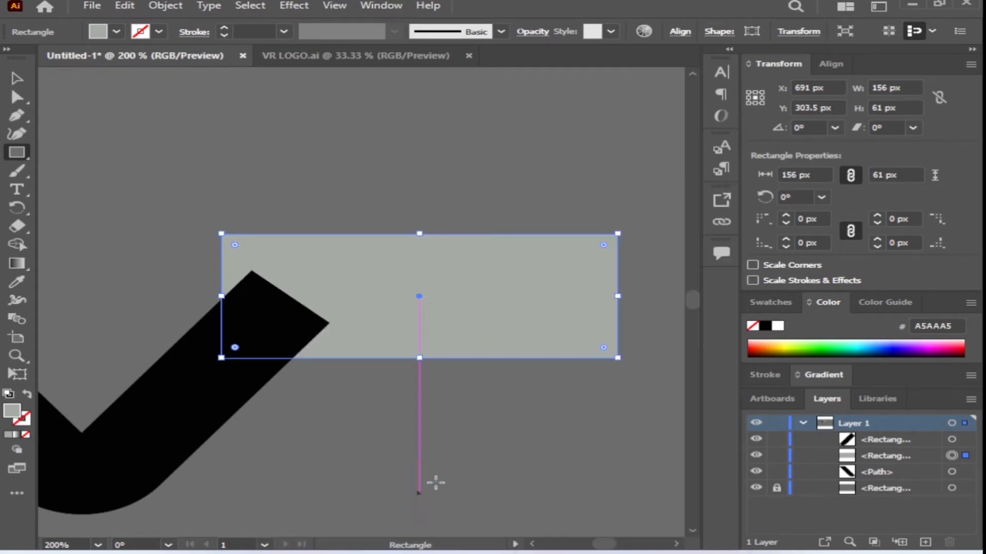
# - Resize the gray rectangle to 170 × 69 px and round its two right corners to 34.5 px
pyautogui.keyDown('alt'); pyautogui.scroll(-1, 433, 480); pyautogui.keyUp('alt')
pyautogui.keyDown('alt'); pyautogui.scroll(1, 579, 438); pyautogui.keyUp('alt')
pyautogui.moveTo(585, 255); pyautogui.dragTo(621, 255)
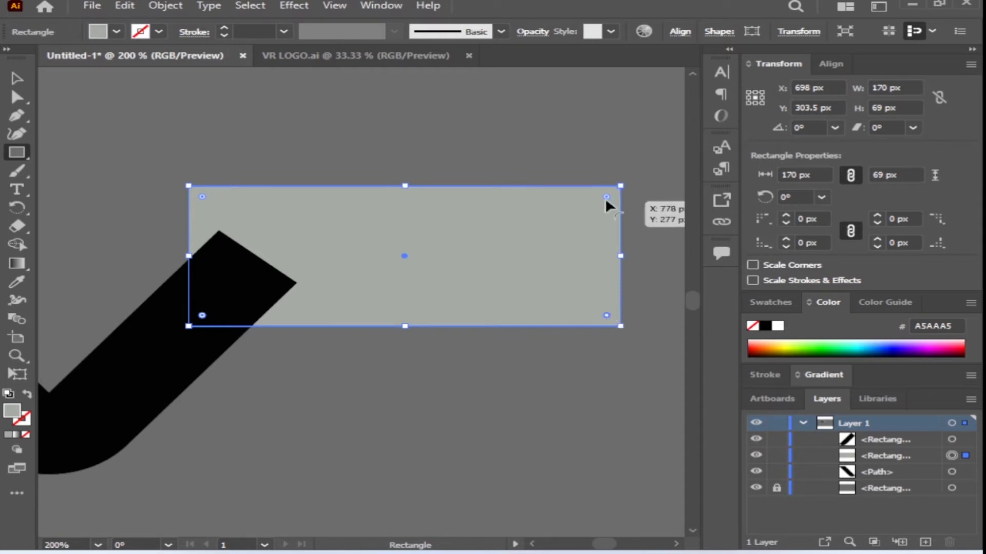
pyautogui.moveTo(607, 315); pyautogui.dragTo(425, 310)
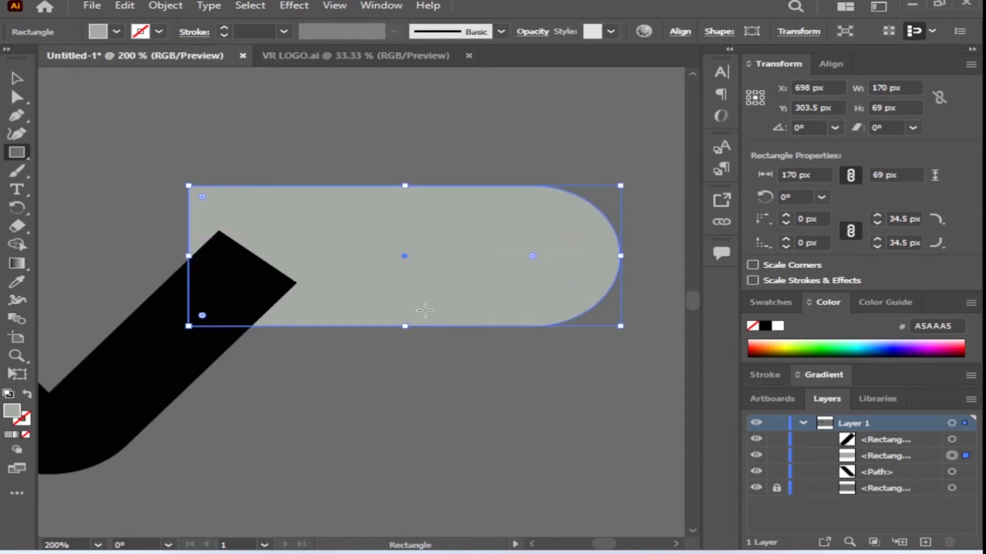
pyautogui.scroll(-1, 425, 310)
pyautogui.scroll(1, 507, 320)
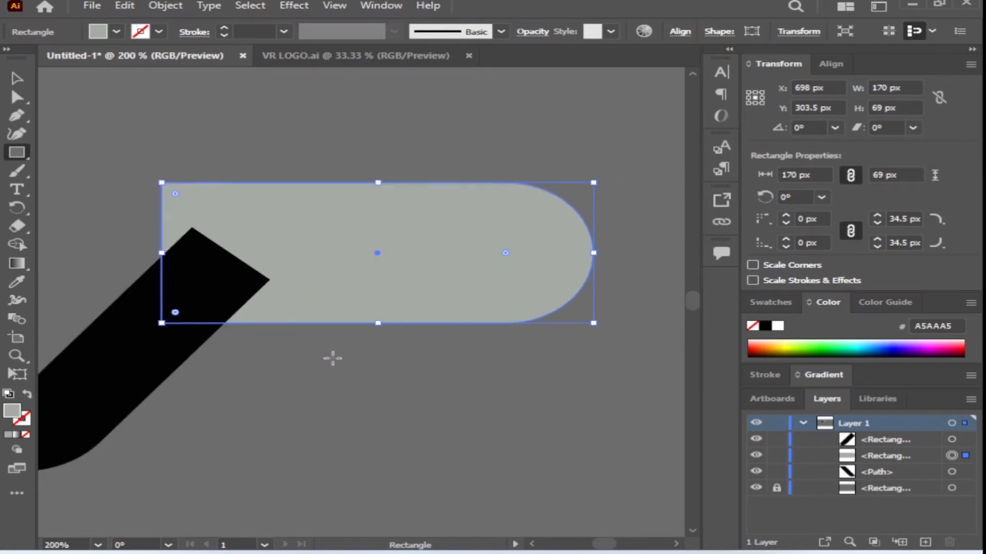
# - Draw a 155 × 25 px strip across the gray shape with right corners rounded to 12.5 px, filled with F9F9F9
pyautogui.moveTo(150, 222); pyautogui.dragTo(535, 300)
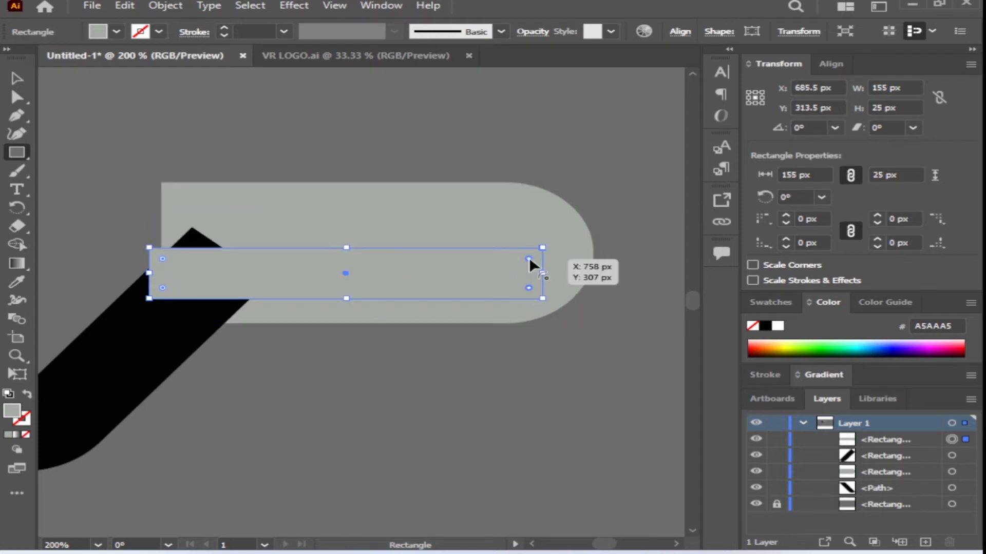
pyautogui.moveTo(530, 260); pyautogui.dragTo(431, 264)
pyautogui.doubleClick(16, 414)
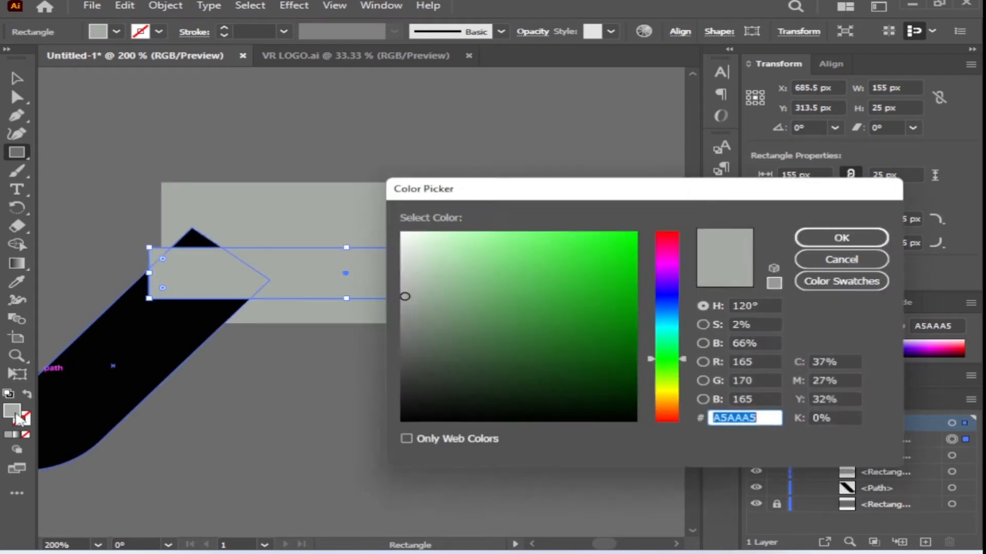
pyautogui.write('f9f9f9')
pyautogui.click(842, 238)
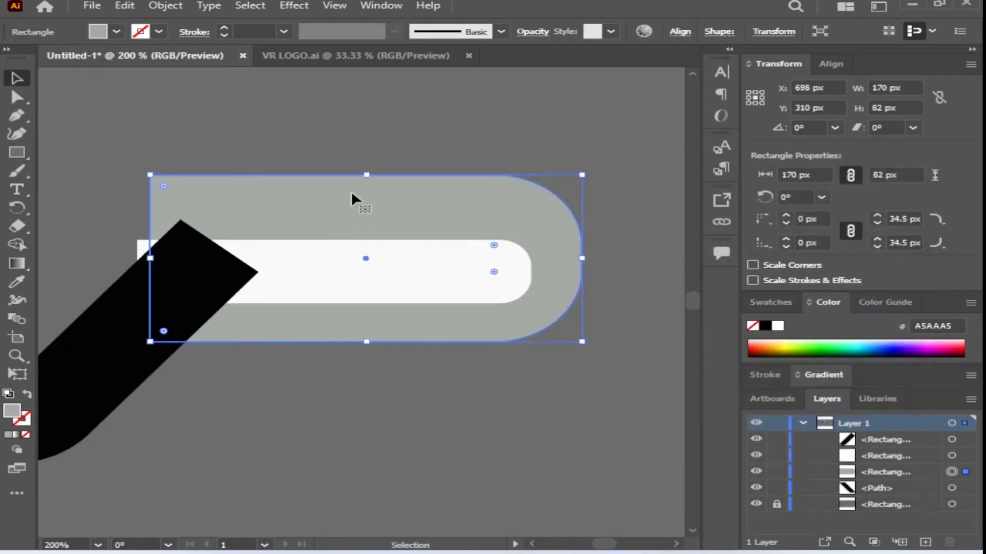
# - Reduce the heights of the gray shape and the white inner strip by lowering their top edges
pyautogui.moveTo(365, 174)
pyautogui.mouseDown()
pyautogui.moveTo(363, 203)
pyautogui.moveTo(363, 186)
pyautogui.mouseUp()
pyautogui.click(340, 275)
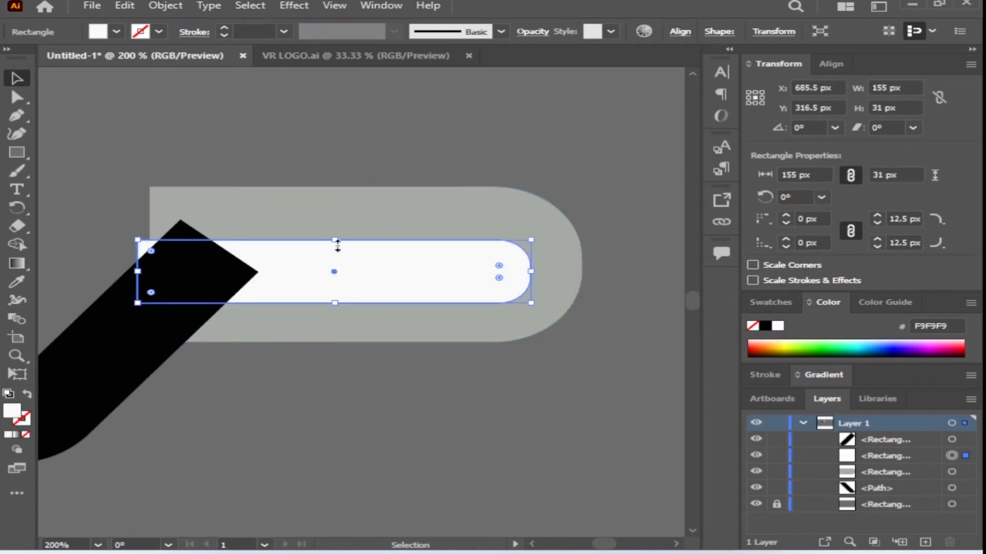
pyautogui.moveTo(337, 245); pyautogui.dragTo(335, 260)
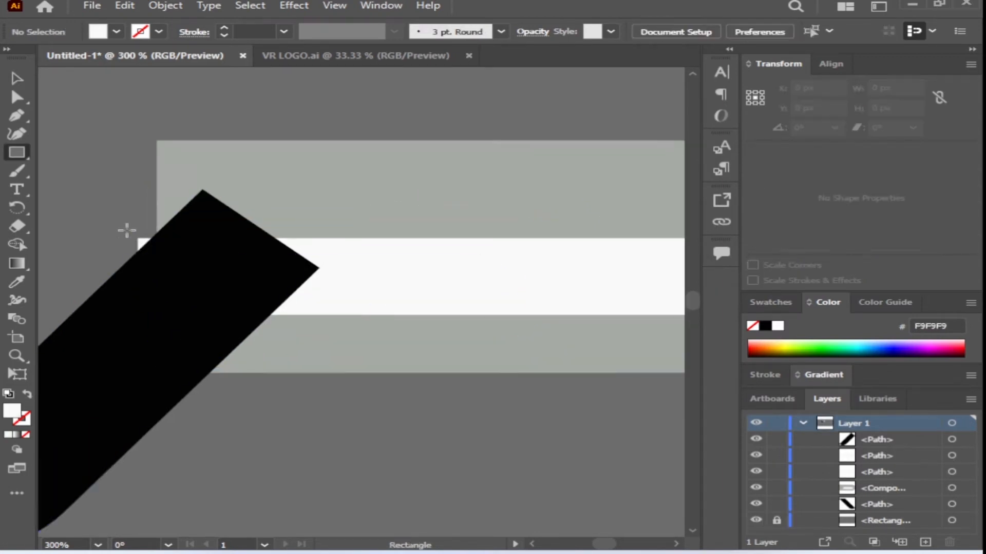
# - Cut a horizontal gap through the right bar's upper end using a 73 × 12 px rectangle and Shape Builder
pyautogui.moveTo(84, 236); pyautogui.dragTo(363, 271)
pyautogui.press('v')
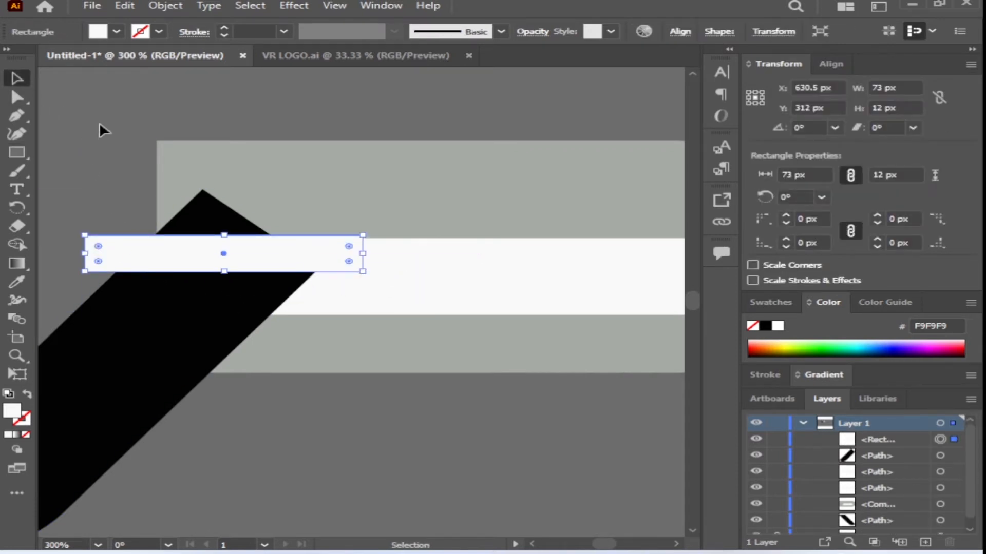
pyautogui.hotkey('ctrl', 'a')
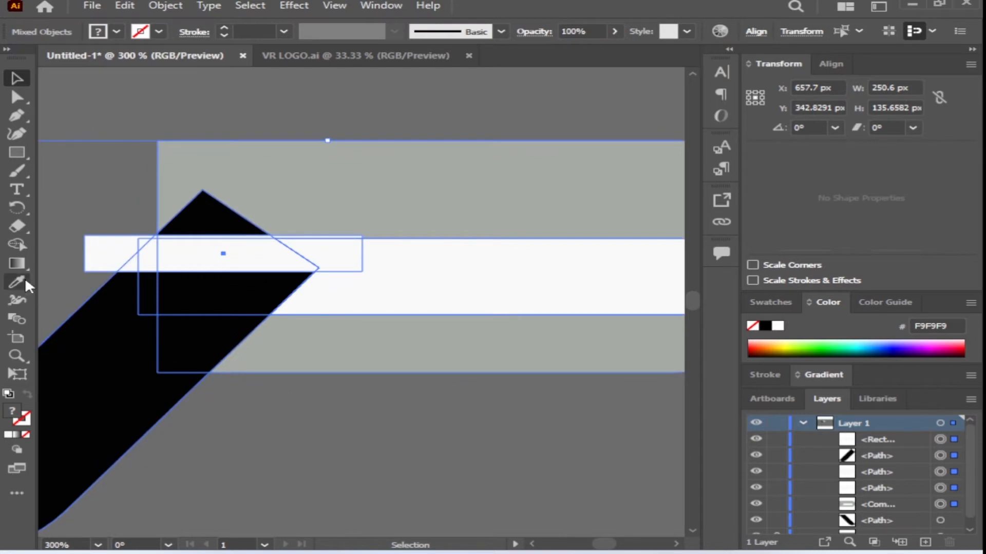
pyautogui.click(16, 244)
pyautogui.hotkey('ctrl', '+')
pyautogui.moveTo(230, 250)
pyautogui.mouseDown()
pyautogui.moveTo(391, 252)
pyautogui.moveTo(112, 255)
pyautogui.mouseUp()
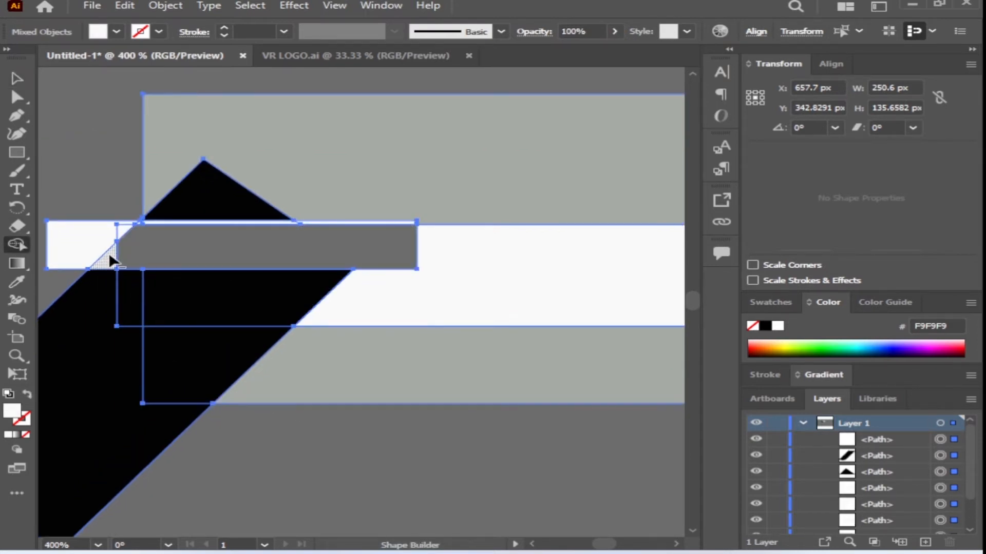
pyautogui.keyDown('alt'); pyautogui.click(109, 256); pyautogui.keyUp('alt')
pyautogui.keyDown('alt'); pyautogui.click(88, 242); pyautogui.keyUp('alt')
pyautogui.keyDown('alt'); pyautogui.click(119, 231); pyautogui.keyUp('alt')
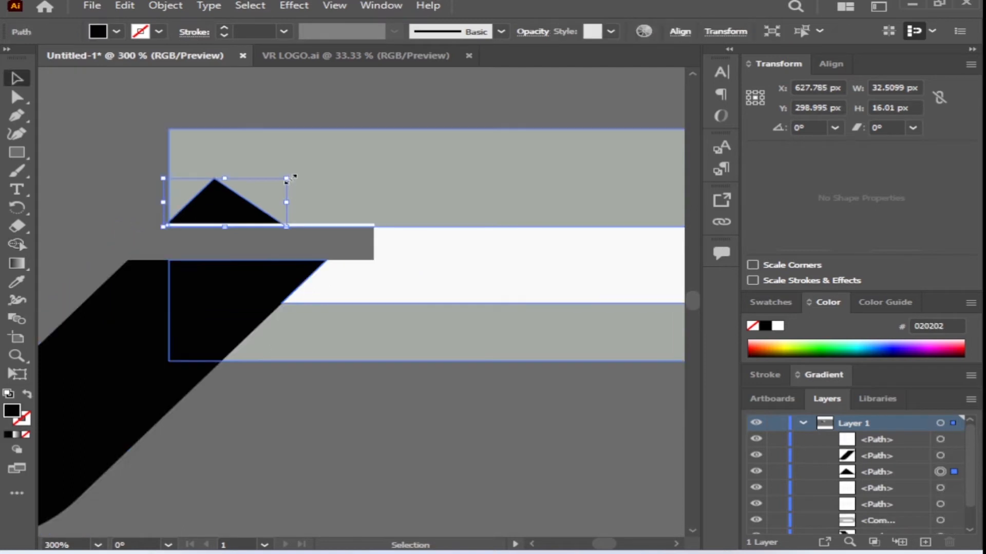
# - Enlarge the separated black triangle to about 83 × 40 px and trim its protruding tip and the adjoining gray corner with Shape Builder
pyautogui.moveTo(287, 179); pyautogui.dragTo(447, 106)
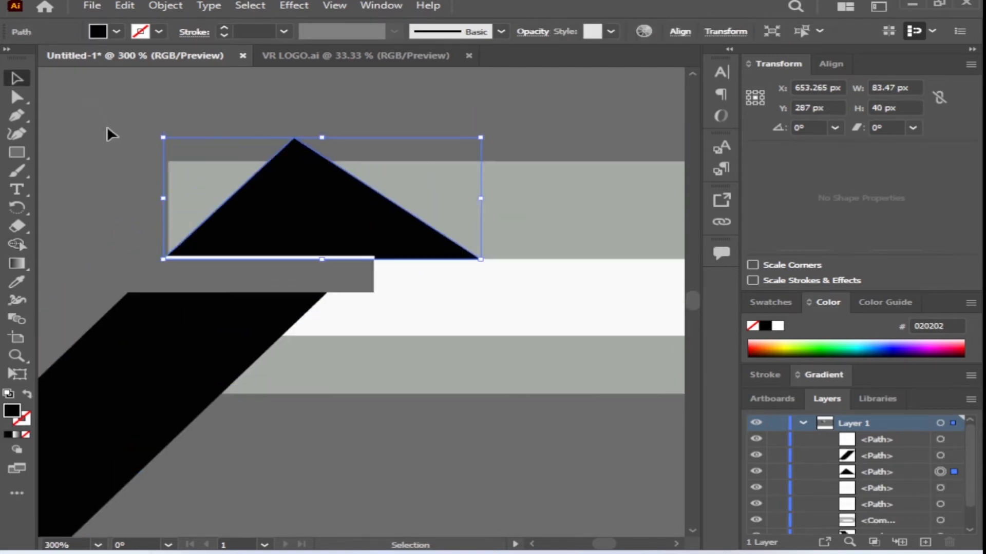
pyautogui.hotkey('ctrl', 'a')
pyautogui.scroll(1, 220, 254)
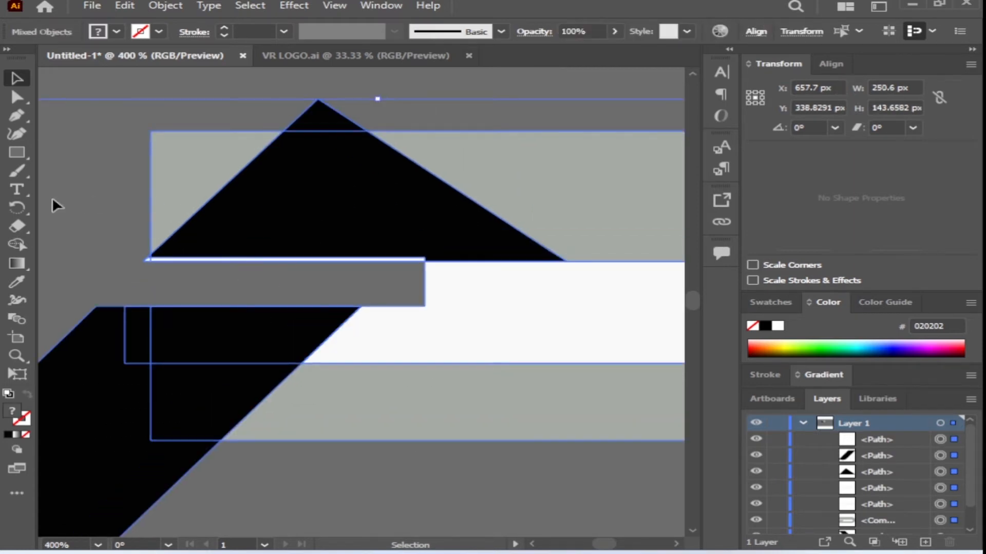
pyautogui.click(17, 244)
pyautogui.keyDown('alt'); pyautogui.click(203, 205); pyautogui.keyUp('alt')
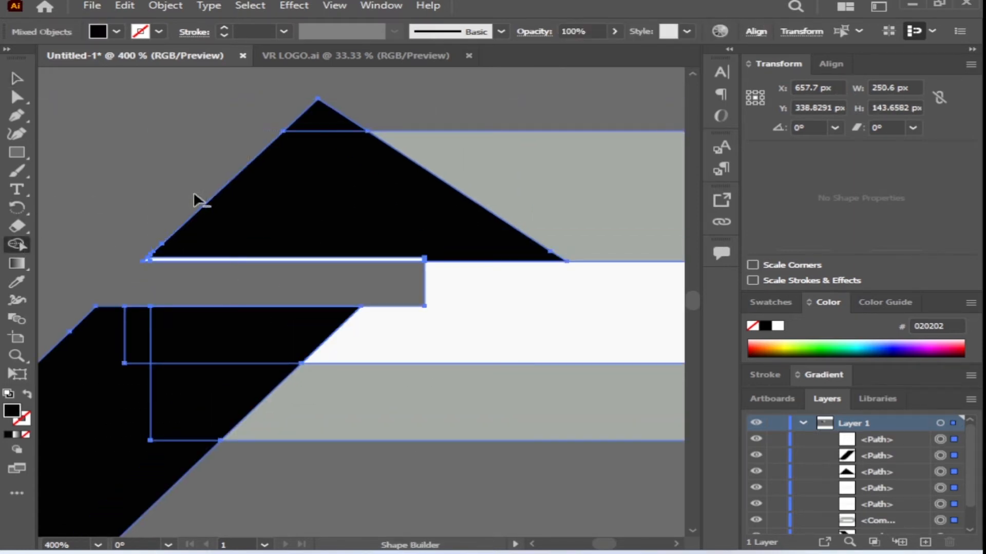
pyautogui.keyDown('alt'); pyautogui.click(331, 126); pyautogui.keyUp('alt')
# - Remove the white area inside the rounded gray shape with Shape Builder
pyautogui.scroll(-2, 308, 221)
pyautogui.scroll(2, 381, 280)
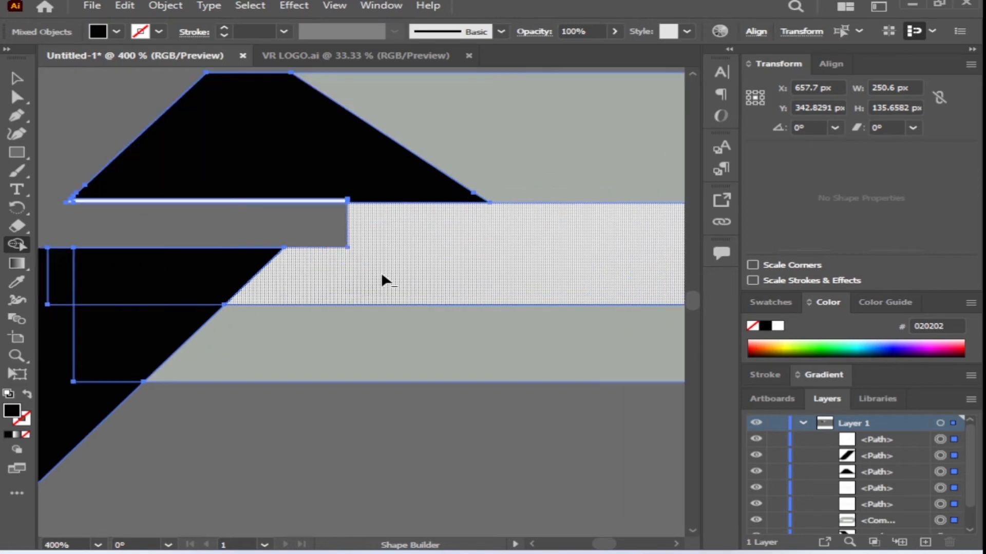
pyautogui.keyDown('alt'); pyautogui.click(380, 281); pyautogui.keyUp('alt')
pyautogui.scroll(-2, 381, 280)
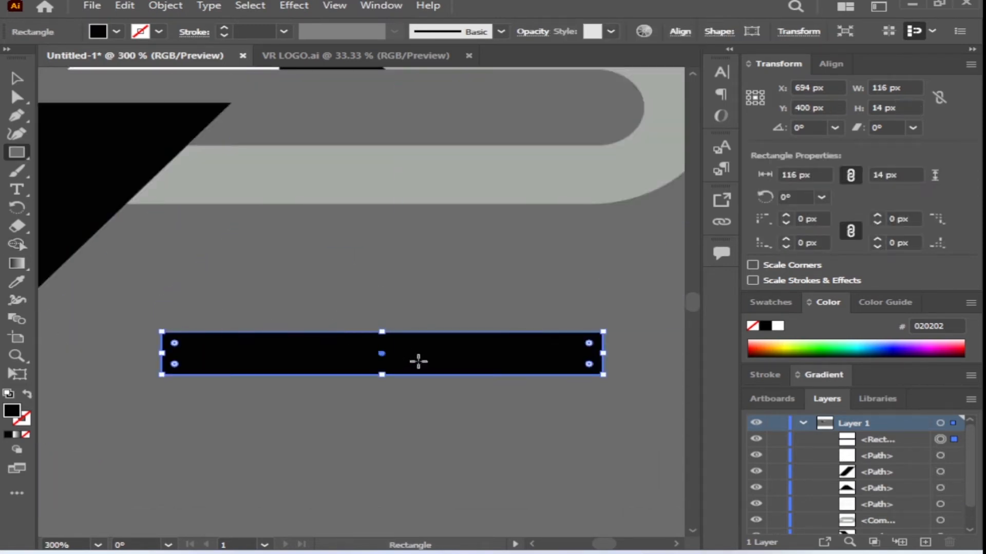
# - Rotate the 116 × 14 px black rectangle by 40° and move it against the right edge of the V's right arm
pyautogui.rightClick(421, 362)
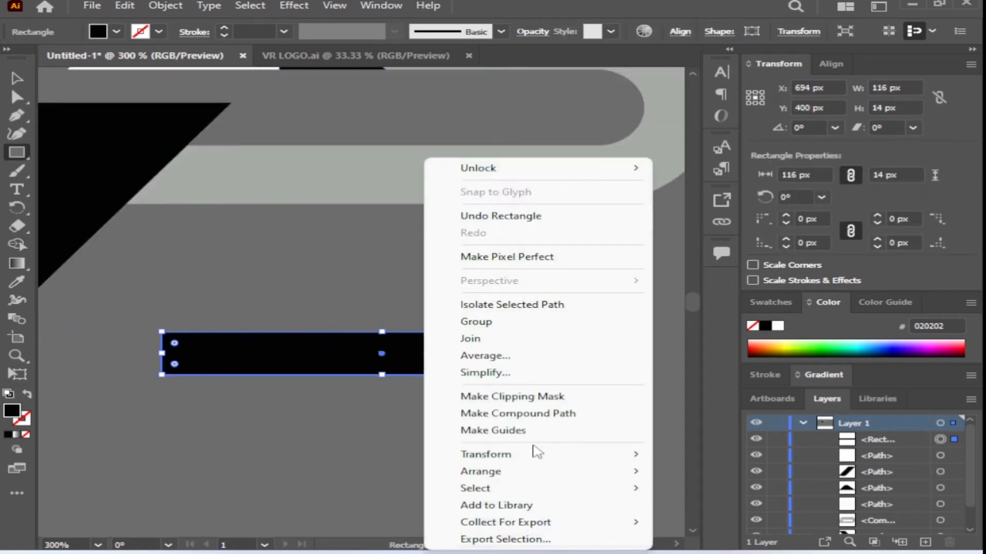
pyautogui.moveTo(535, 453)
pyautogui.click(703, 355)
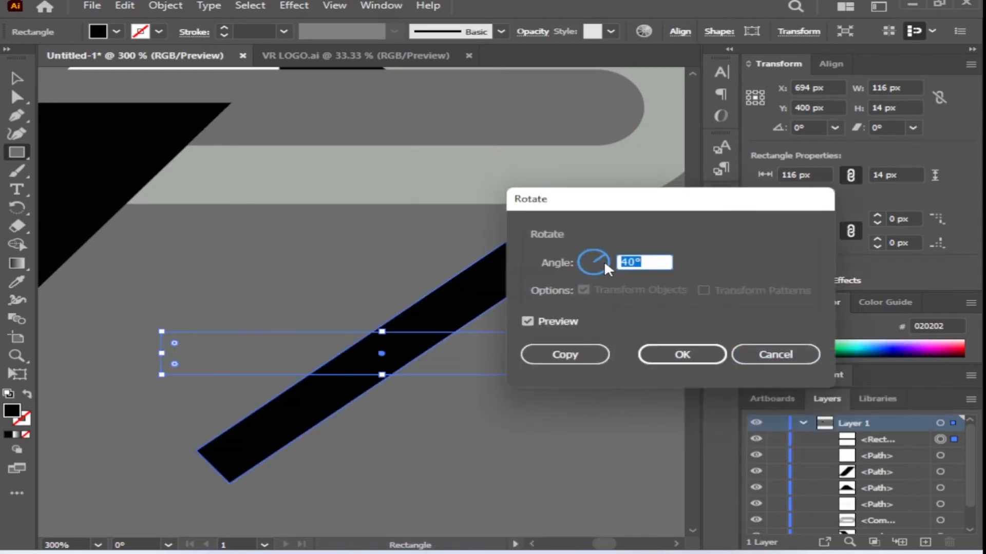
pyautogui.click(682, 354)
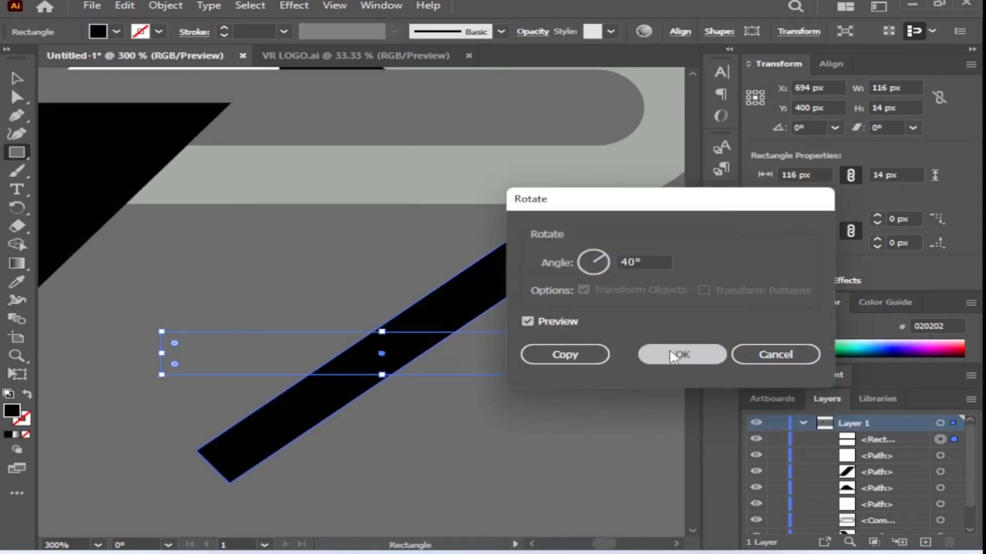
pyautogui.click(13, 82)
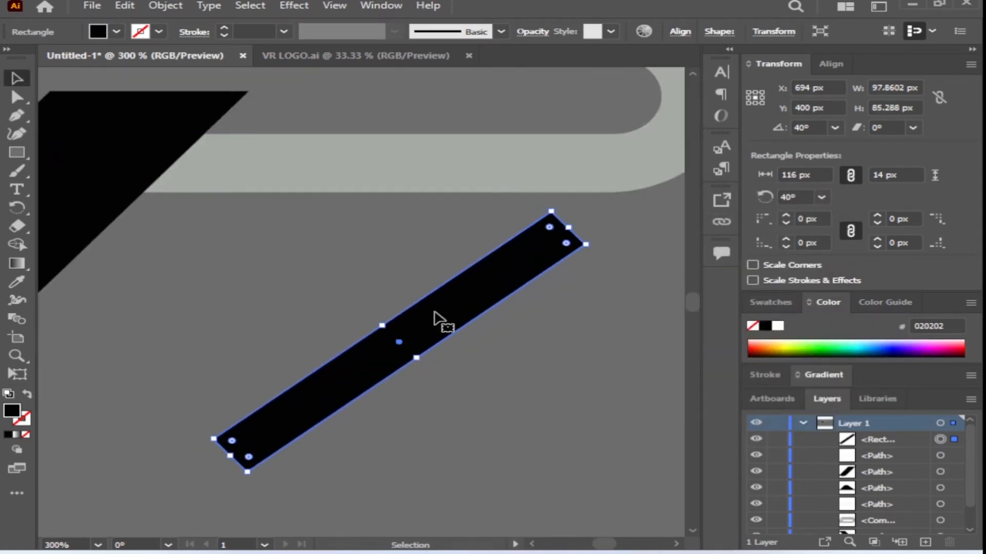
pyautogui.moveTo(436, 319); pyautogui.dragTo(258, 176)
pyautogui.hscroll(-7, 230, 248)
pyautogui.scroll(-1, 156, 253)
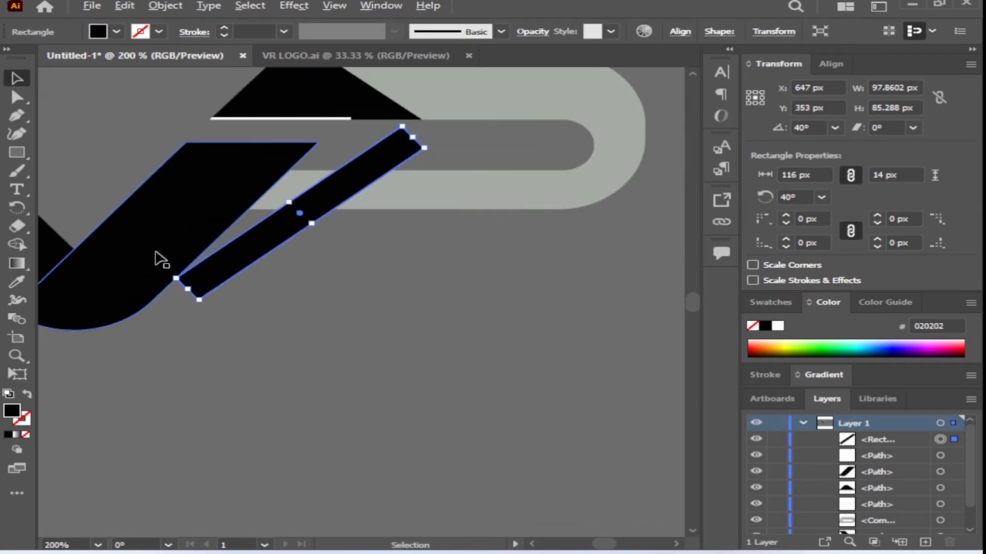
pyautogui.scroll(4, 156, 253)
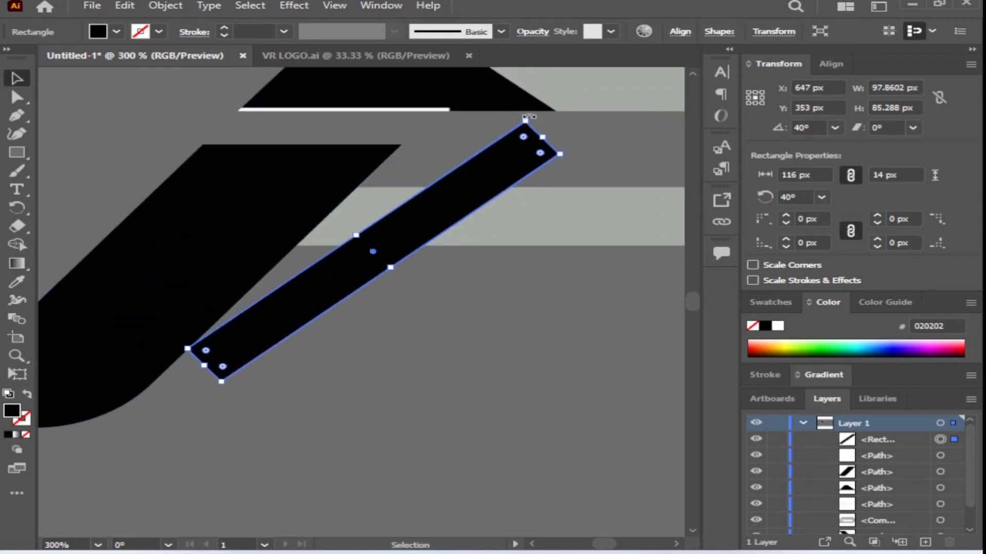
# - Tilt the thin black bar to about 50° and place it along the slanted right edge of the V's arm
pyautogui.moveTo(528, 117); pyautogui.dragTo(408, 178)
pyautogui.scroll(1, 474, 111)
pyautogui.moveTo(121, 458); pyautogui.dragTo(264, 279)
pyautogui.hscroll(5, 314, 286)
pyautogui.scroll(1, 314, 286)
# - Cut a diagonal gap between the V's arm and the lower gray strip with Shape Builder, removing the thin bar's overlap
pyautogui.hotkey('ctrl', 'a')
pyautogui.hotkey('ctrl', '=')
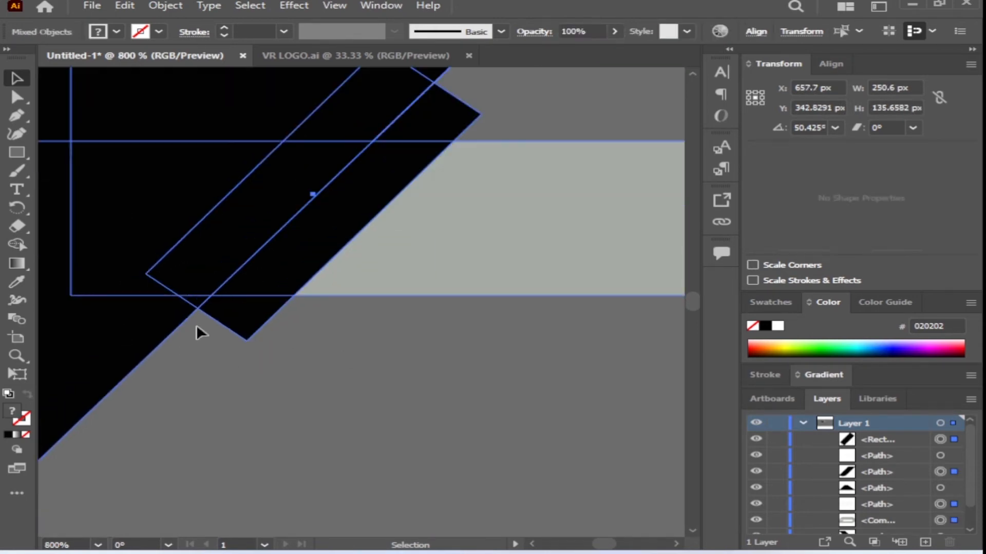
pyautogui.click(17, 243)
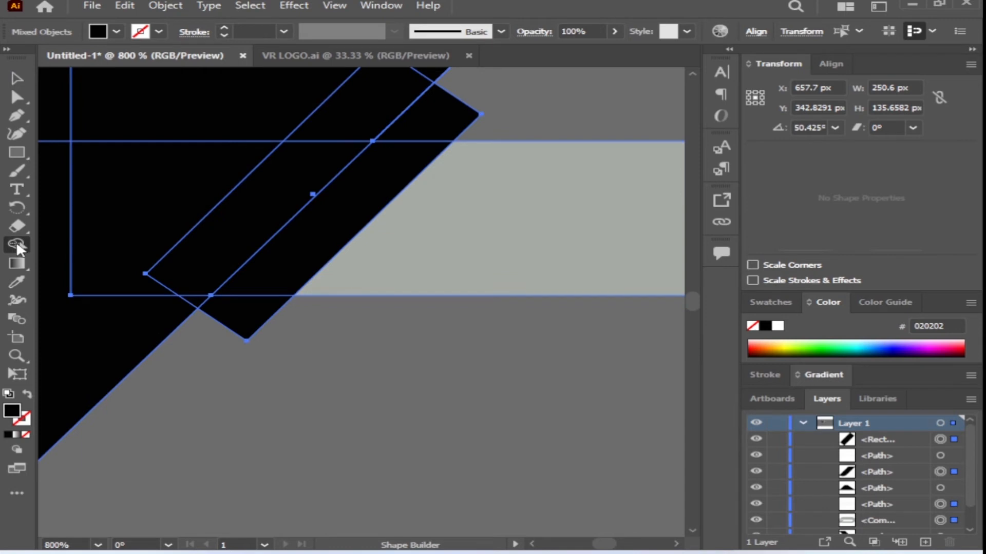
pyautogui.keyDown('alt'); pyautogui.click(255, 286); pyautogui.keyUp('alt')
pyautogui.keyDown('alt'); pyautogui.click(417, 125); pyautogui.keyUp('alt')
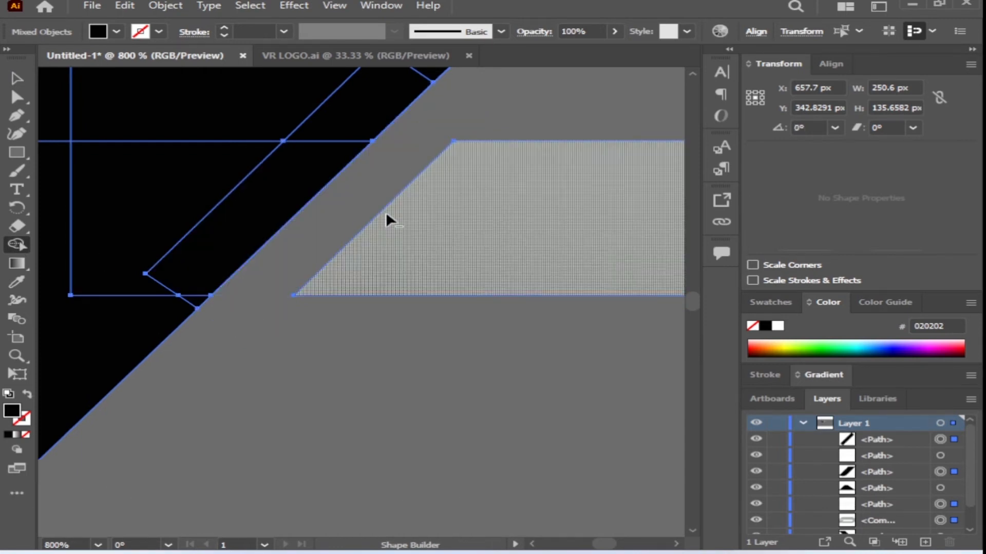
# - Draw a 42 × 121 px black rectangle below the gray shape and rotate it by 40°
pyautogui.hotkey('ctrl', '-')
pyautogui.hotkey('ctrl', '-')
pyautogui.press('m')
pyautogui.moveTo(218, 255); pyautogui.dragTo(324, 500)
pyautogui.scroll(-3, 323, 349)
pyautogui.rightClick(304, 272)
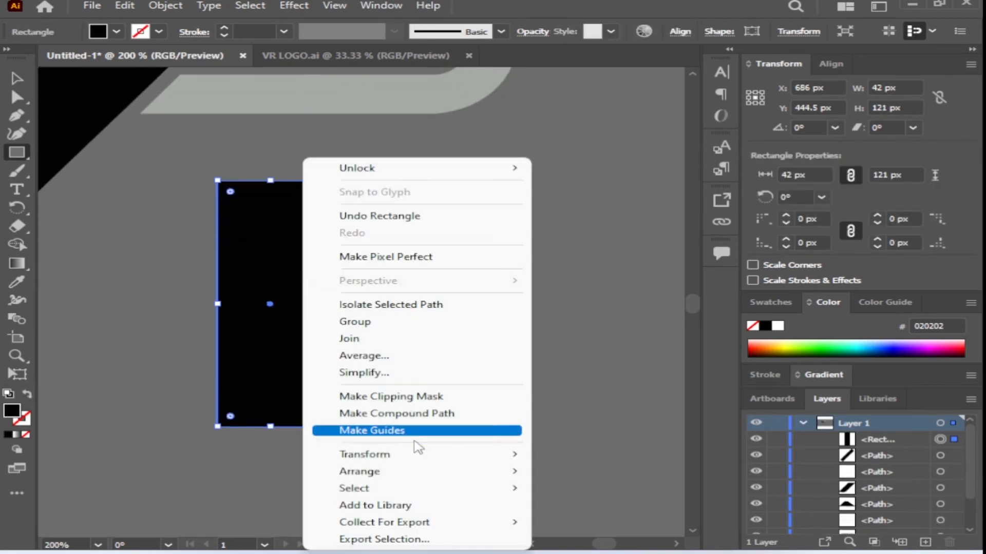
pyautogui.moveTo(506, 455)
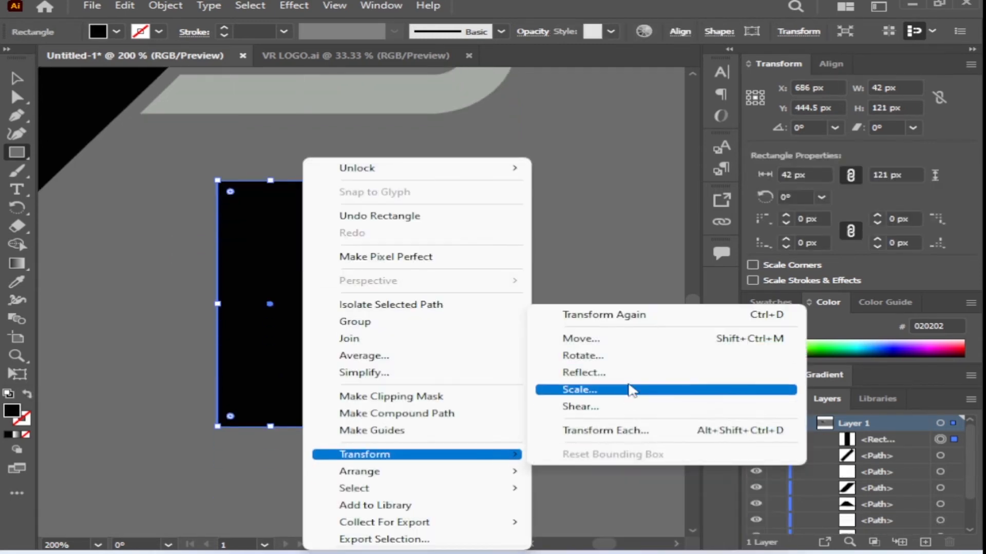
pyautogui.click(632, 355)
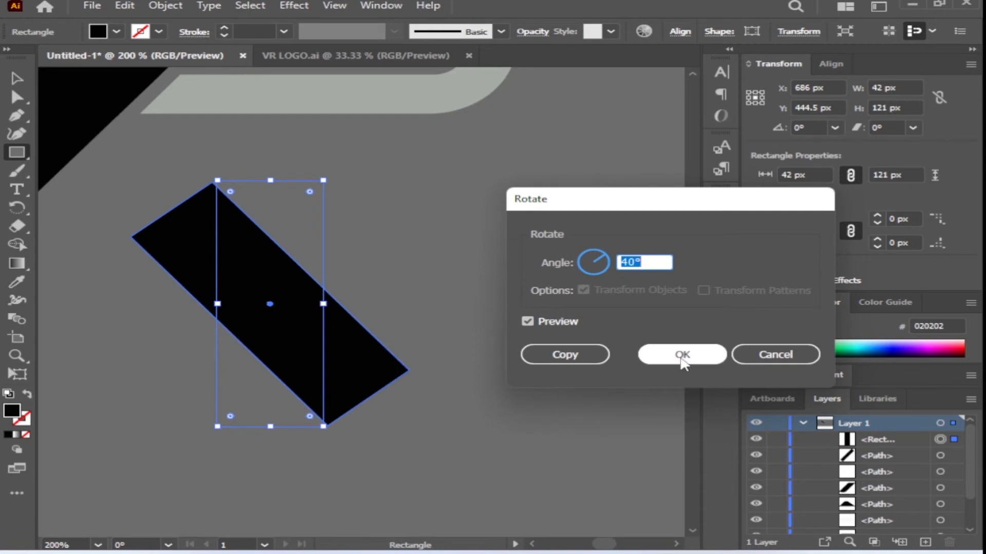
pyautogui.click(682, 356)
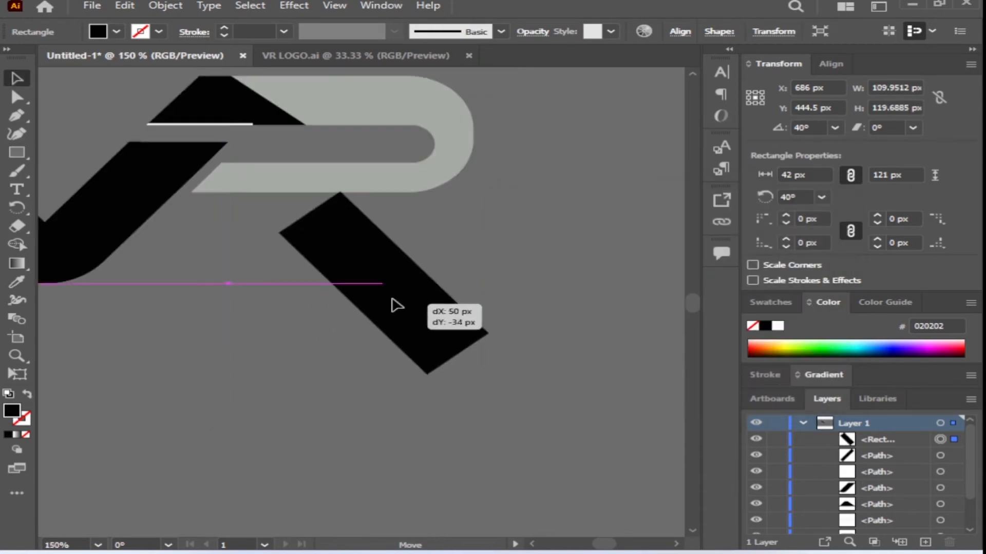
# - Place the rotated rectangle under the rounded end of the gray shape as the R's leg, lengthening it to about 138 px
pyautogui.moveTo(391, 304); pyautogui.dragTo(455, 291)
pyautogui.hotkey('ctrl', '-')
pyautogui.hotkey('ctrl', '-')
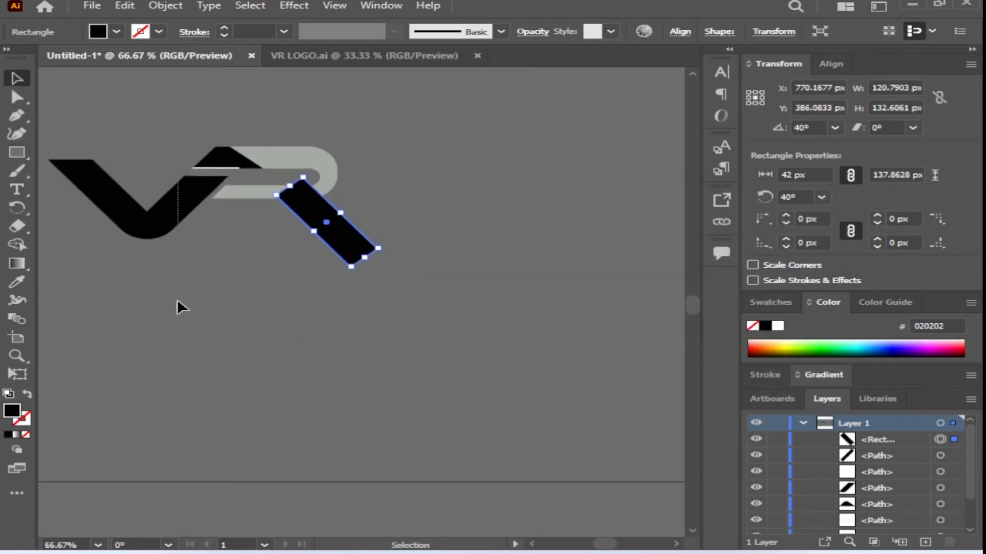
# - Trim the tip of the R's leg that protrudes into the gray shape's inner opening with Shape Builder
pyautogui.hotkey('ctrl', 'a')
pyautogui.hotkey('ctrl', '+')
pyautogui.hotkey('ctrl', '+')
pyautogui.scroll(2, 322, 249)
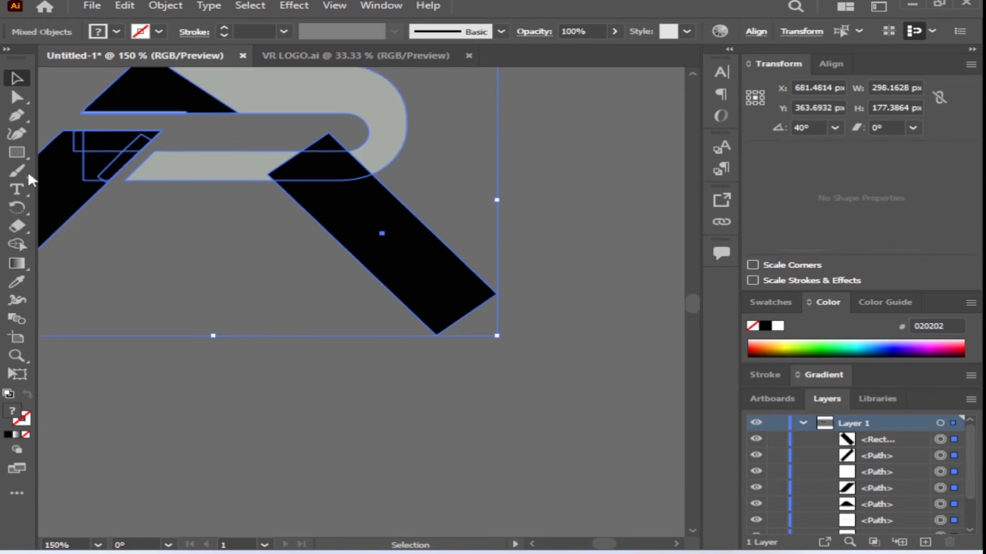
pyautogui.click(16, 244)
pyautogui.scroll(2, 297, 134)
pyautogui.keyDown('alt'); pyautogui.click(350, 159); pyautogui.keyUp('alt')
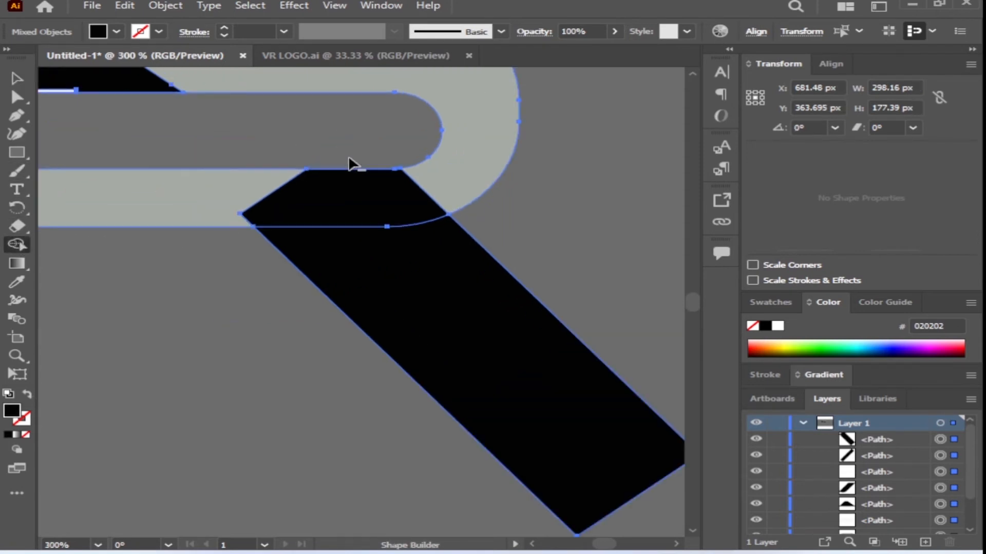
# - Draw a 381 × 89 px rectangle level with the V's base and use it with Shape Builder to trim the leg's lower end flat
pyautogui.scroll(-3, 350, 157)
pyautogui.press('m')
pyautogui.moveTo(52, 241)
pyautogui.mouseDown()
pyautogui.moveTo(132, 273)
pyautogui.moveTo(535, 332)
pyautogui.mouseUp()
pyautogui.click(17, 78)
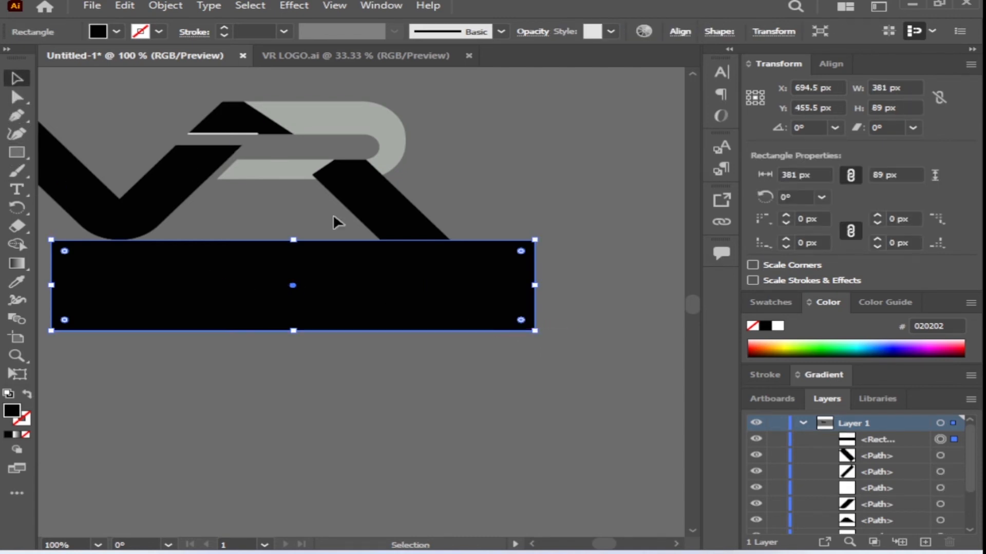
pyautogui.moveTo(303, 201); pyautogui.dragTo(396, 315)
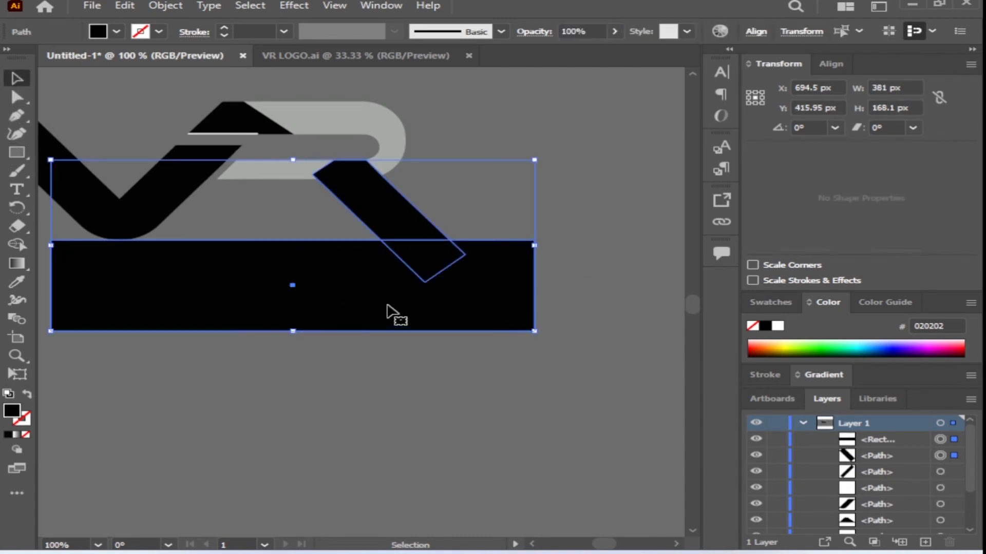
pyautogui.scroll(1, 396, 315)
pyautogui.click(16, 244)
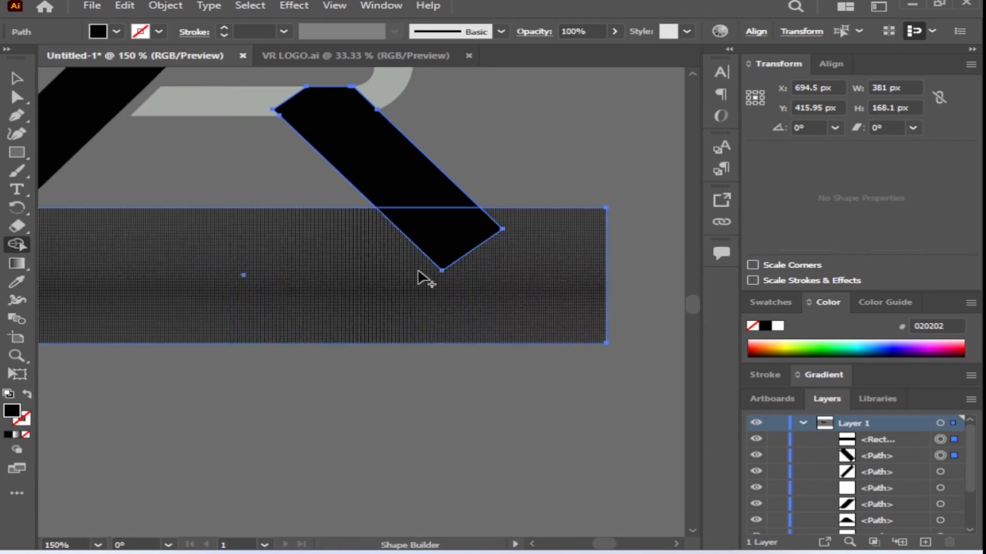
pyautogui.keyDown('alt'); pyautogui.click(417, 274); pyautogui.keyUp('alt')
pyautogui.keyDown('alt'); pyautogui.click(421, 254); pyautogui.keyUp('alt')
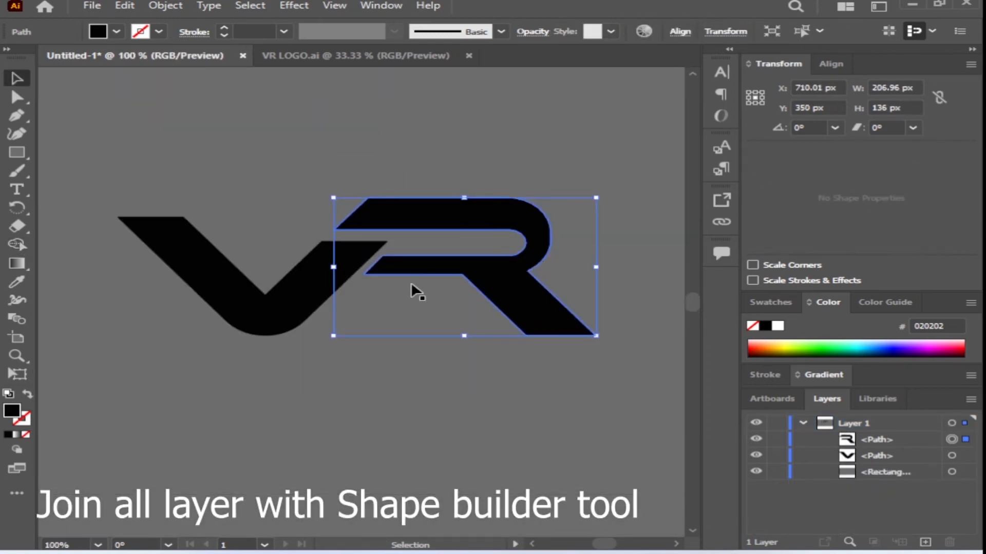
# - Fill the joined R shape with red (F20B06)
pyautogui.doubleClick(12, 411)
pyautogui.moveTo(662, 491); pyautogui.dragTo(667, 528)
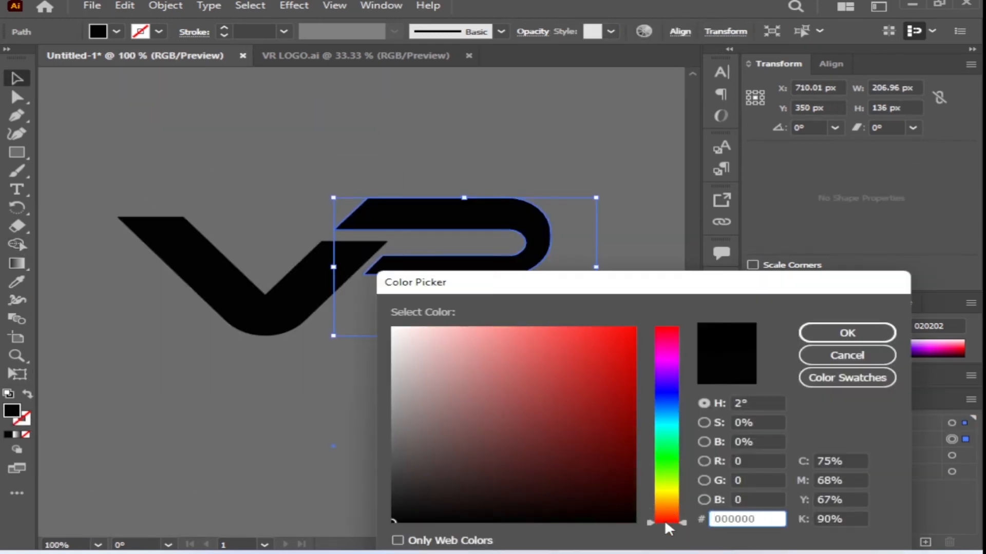
pyautogui.click(630, 336)
pyautogui.click(847, 333)
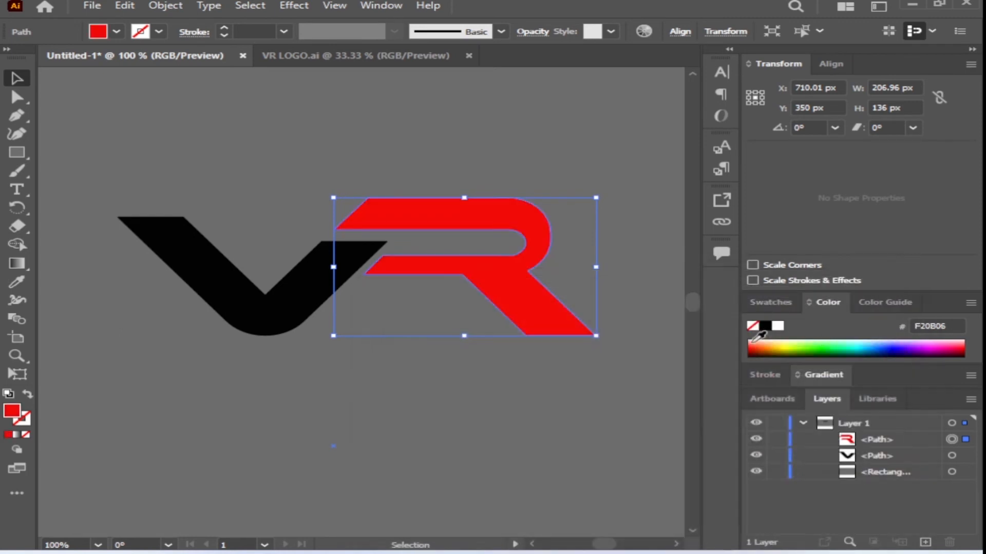
pyautogui.scroll(1, 597, 306)
pyautogui.moveTo(795, 343); pyautogui.dragTo(958, 344)
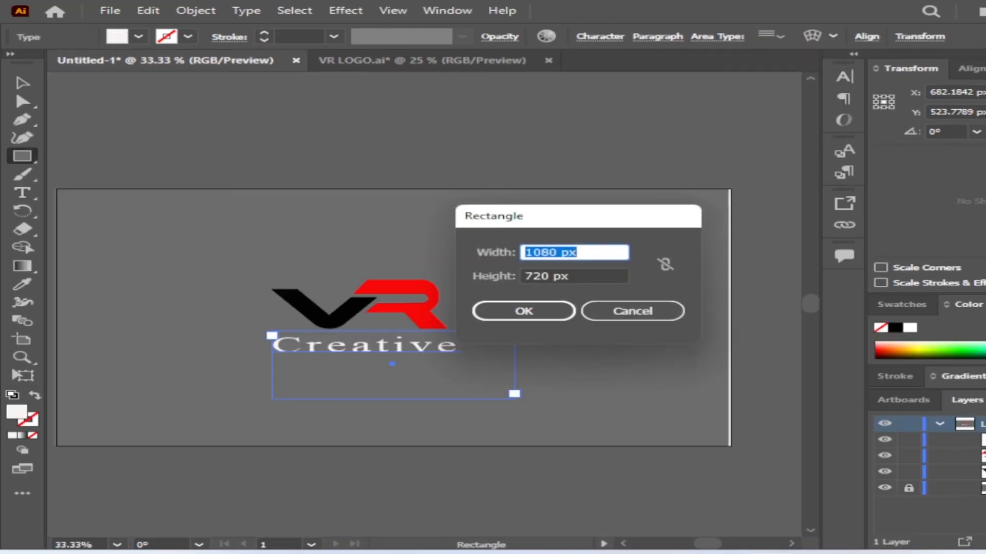
# - Create a 1080 × 720 px off-white rectangle, move it over the logo on the artboard, and open its stacking-order options
pyautogui.press('Return')
pyautogui.hotkey('ctrl', '-')
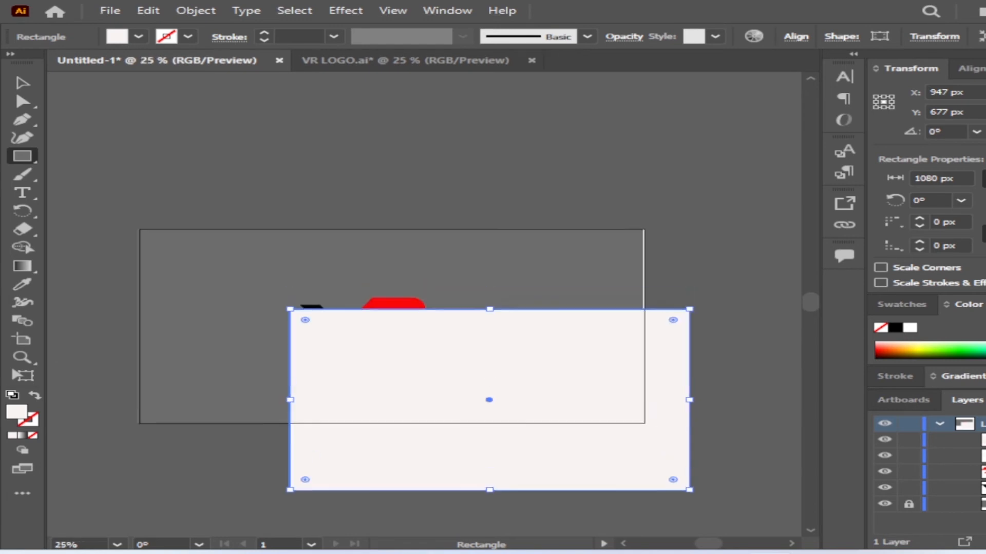
pyautogui.scroll(-2, 423, 303)
pyautogui.press('v')
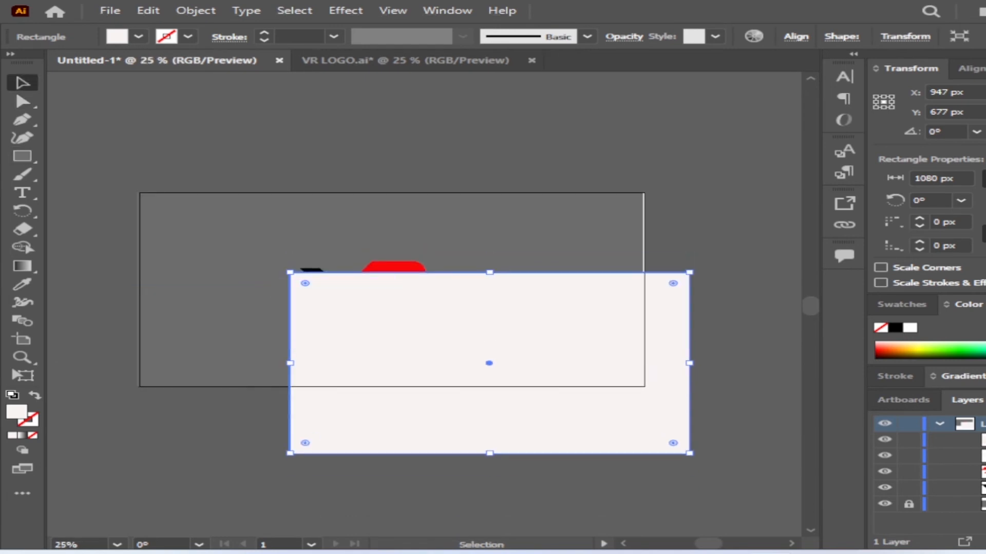
pyautogui.moveTo(492, 355); pyautogui.dragTo(405, 278)
pyautogui.rightClick(414, 280)
pyautogui.moveTo(477, 471)
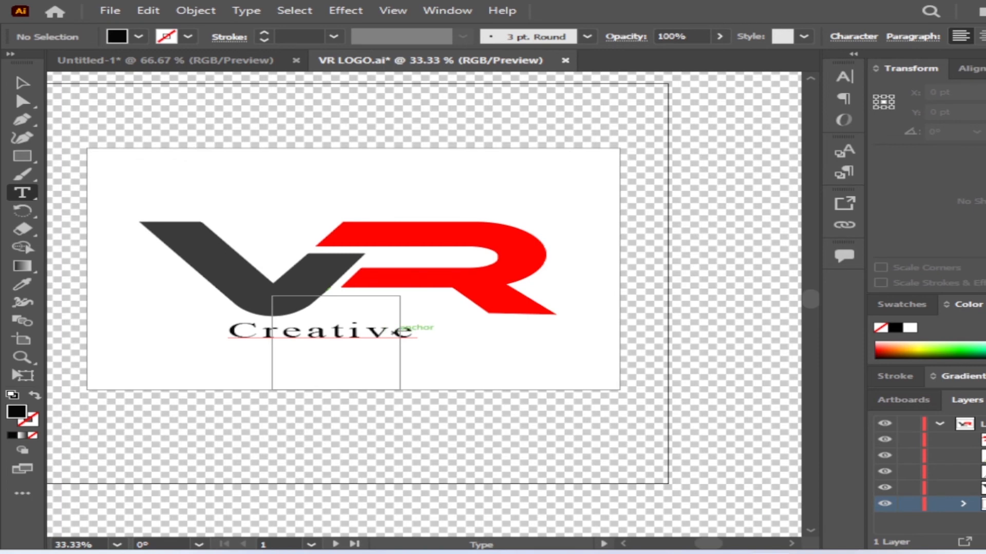
# - Set the font size of the "Creative" text in the VR LOGO.ai document to 125 pt
pyautogui.moveTo(411, 333); pyautogui.dragTo(228, 333)
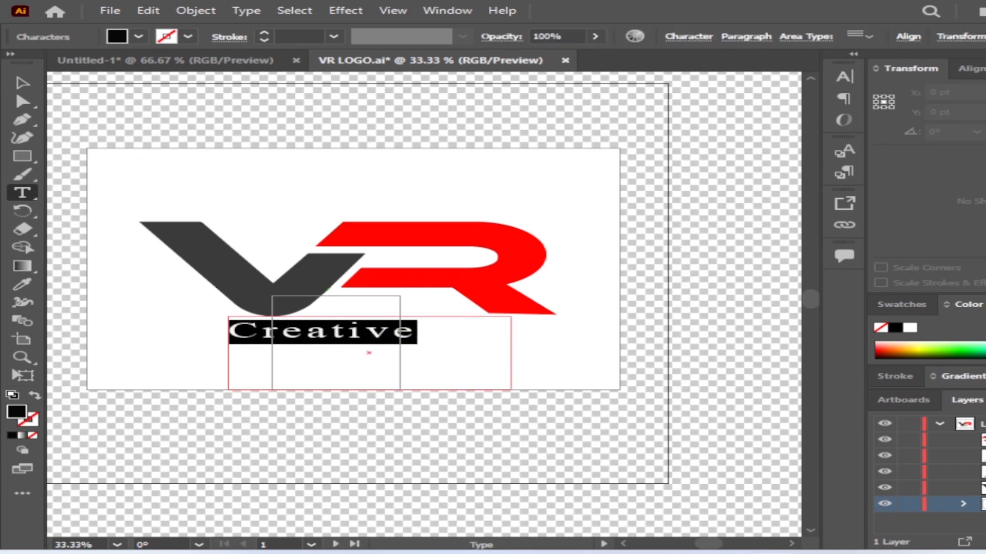
pyautogui.hotkey('ctrl', '=')
pyautogui.scroll(-1, 392, 338)
pyautogui.scroll(2, 289, 380)
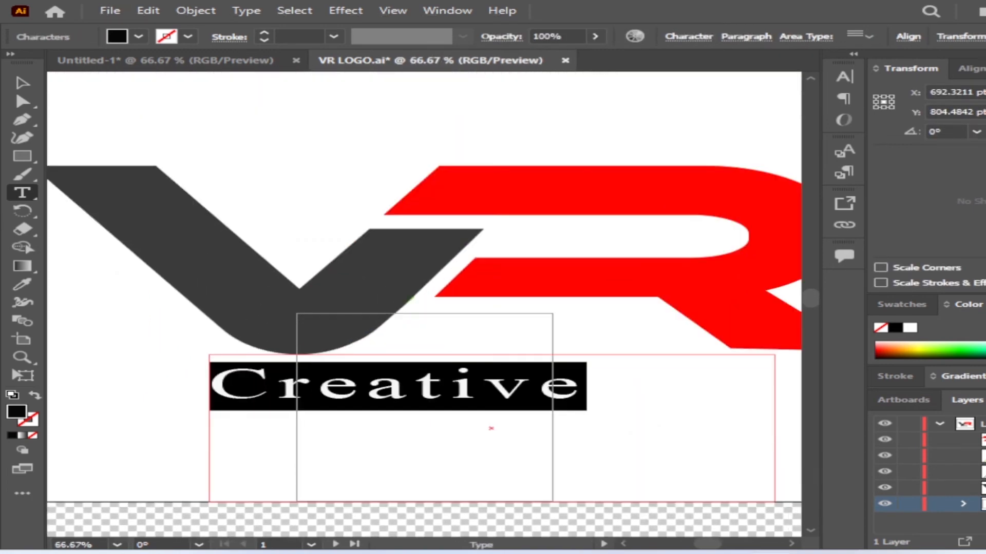
pyautogui.hotkey('ctrl', 't')
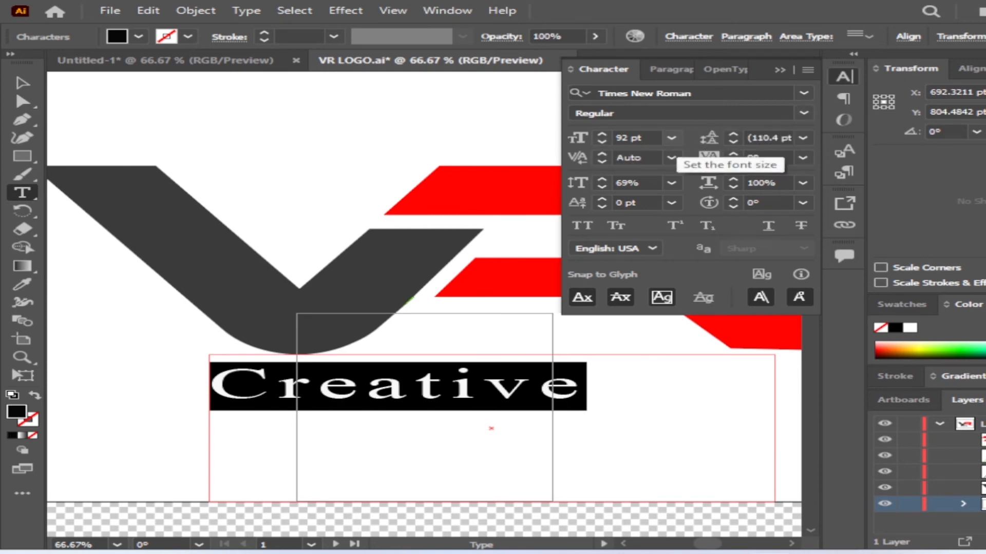
pyautogui.click(671, 138)
pyautogui.click(702, 410)
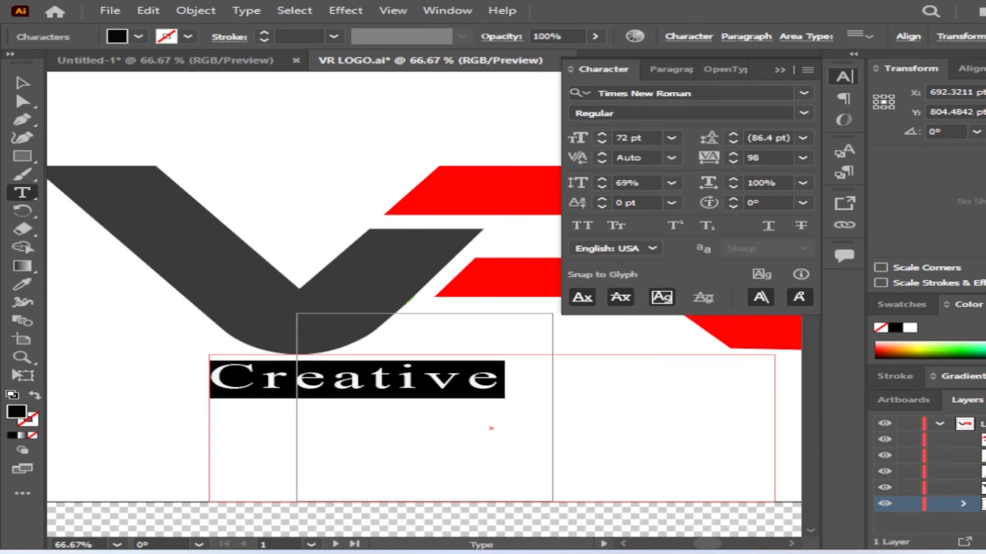
pyautogui.click(602, 134)
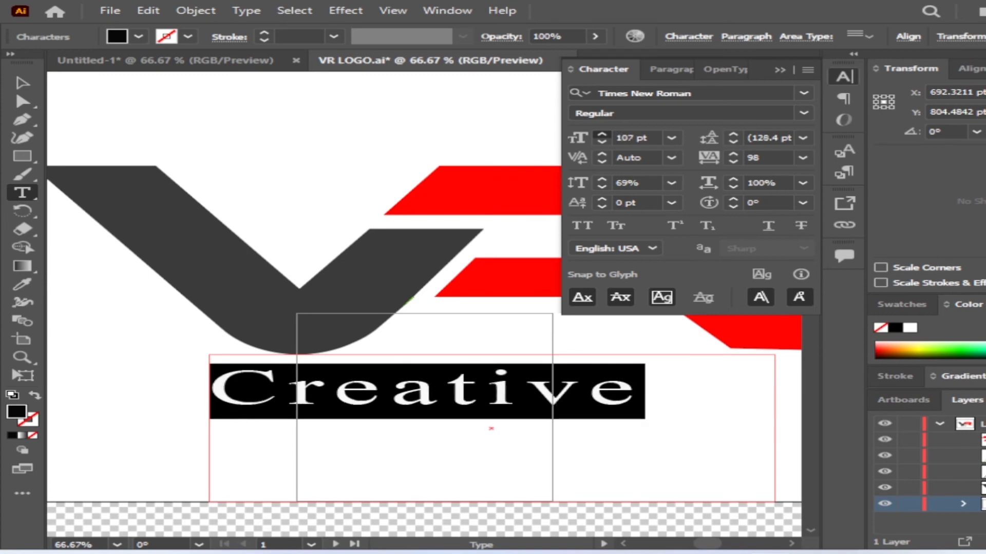
pyautogui.scroll(-4, 573, 343)
pyautogui.scroll(2, 582, 351)
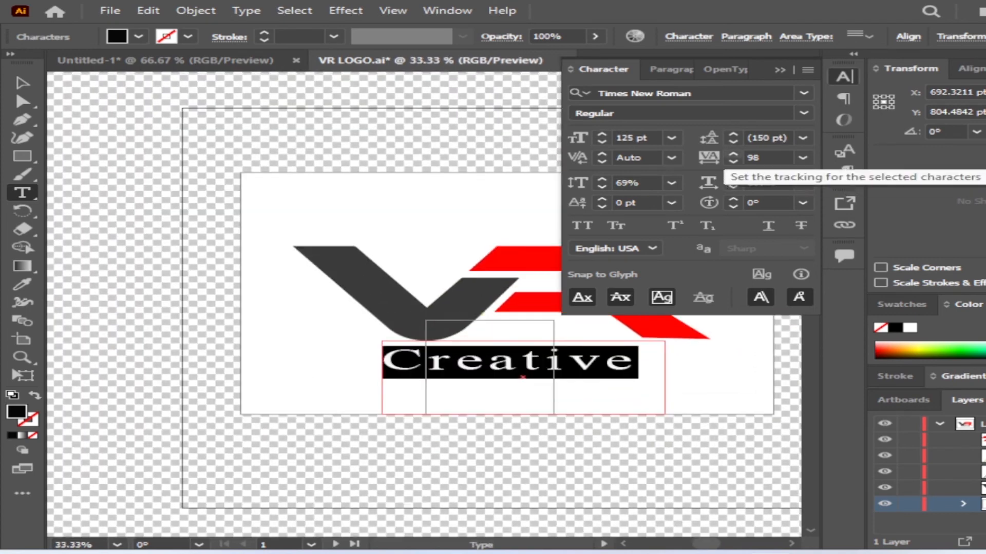
# - Set the tracking of the "Creative" text to 181 and widen its text frame to fit the whole word
pyautogui.click(733, 153)
pyautogui.click(733, 154)
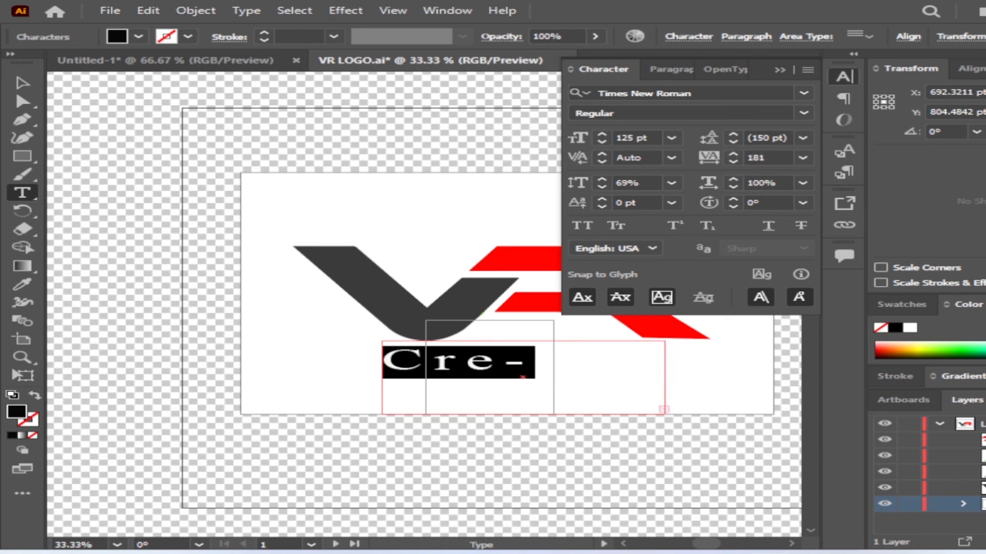
pyautogui.press('Escape')
pyautogui.moveTo(665, 377); pyautogui.dragTo(774, 370)
pyautogui.scroll(1, 424, 304)
pyautogui.hscroll(2, 424, 304)
pyautogui.scroll(-1, 424, 304)
pyautogui.scroll(2, 424, 305)
pyautogui.scroll(1, 424, 304)
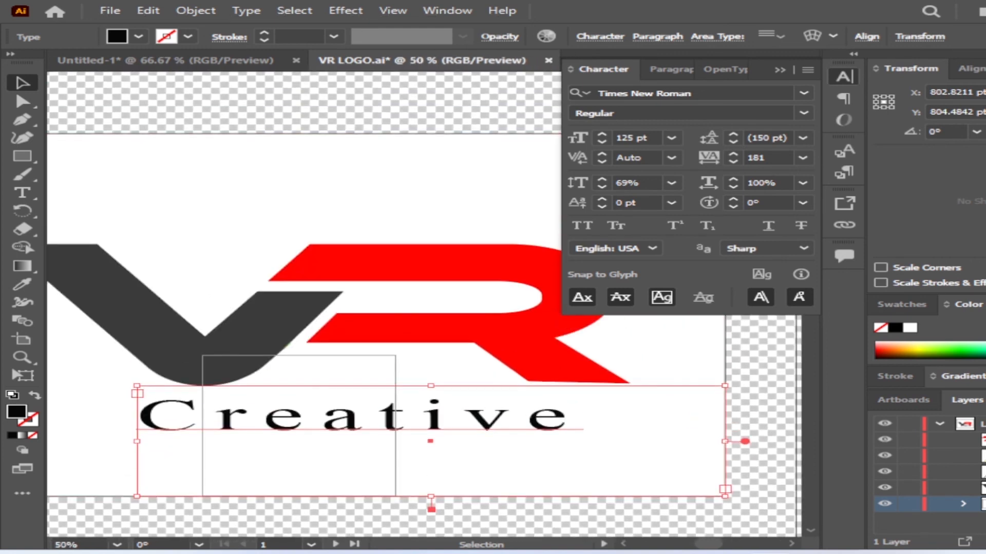
pyautogui.scroll(-1, 318, 409)
pyautogui.scroll(2, 248, 401)
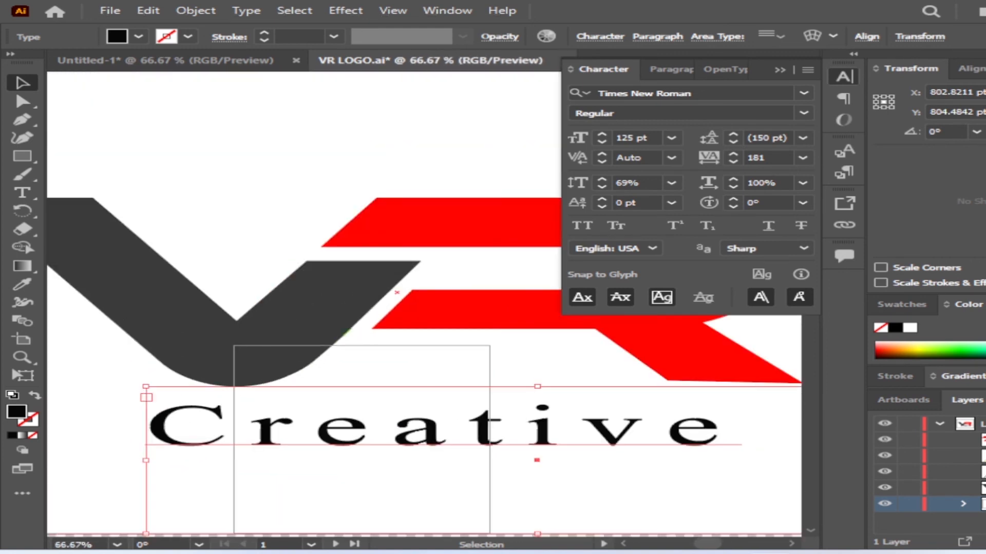
# - Change the font of the whole "Creative" caption to Bahnschrift
pyautogui.scroll(-2, 328, 393)
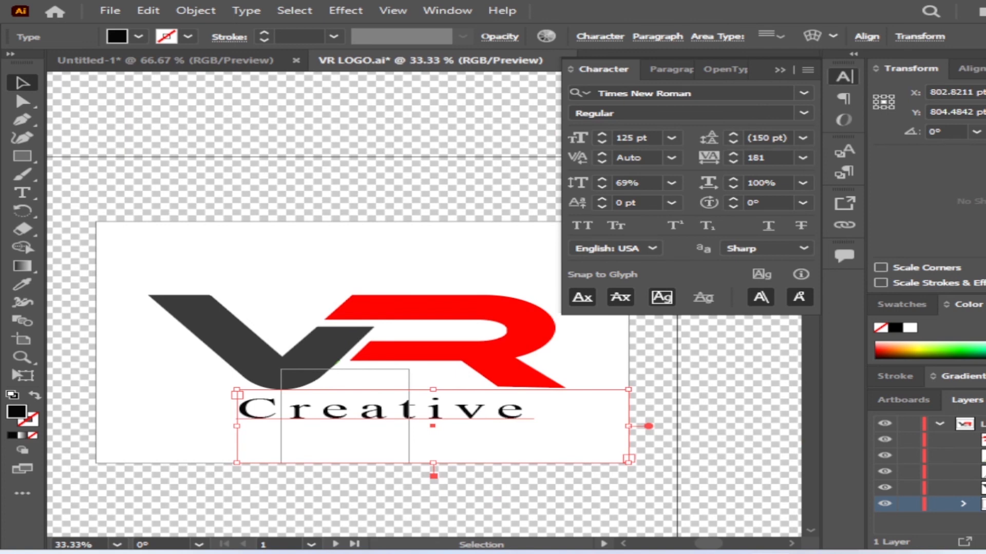
pyautogui.scroll(1, 514, 413)
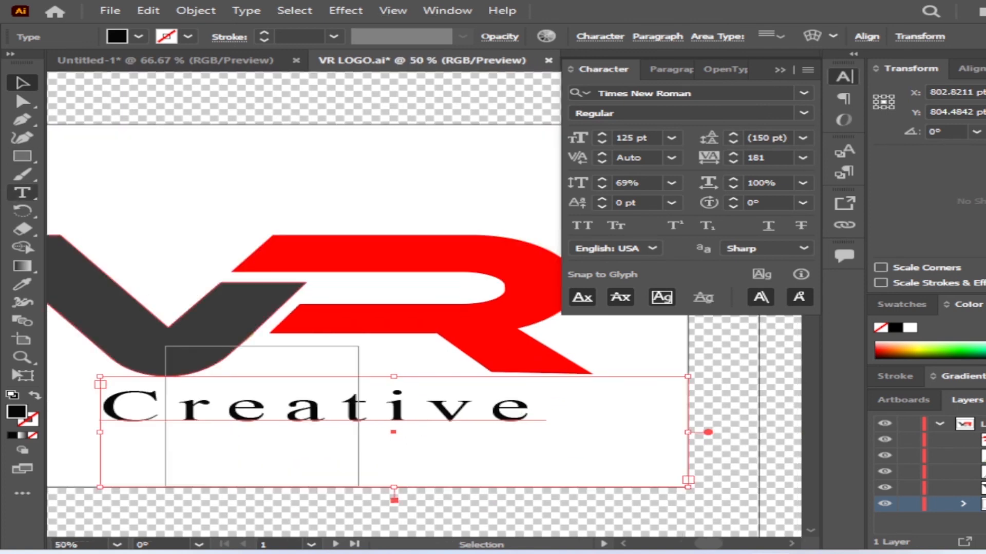
pyautogui.click(22, 193)
pyautogui.moveTo(545, 411); pyautogui.dragTo(101, 411)
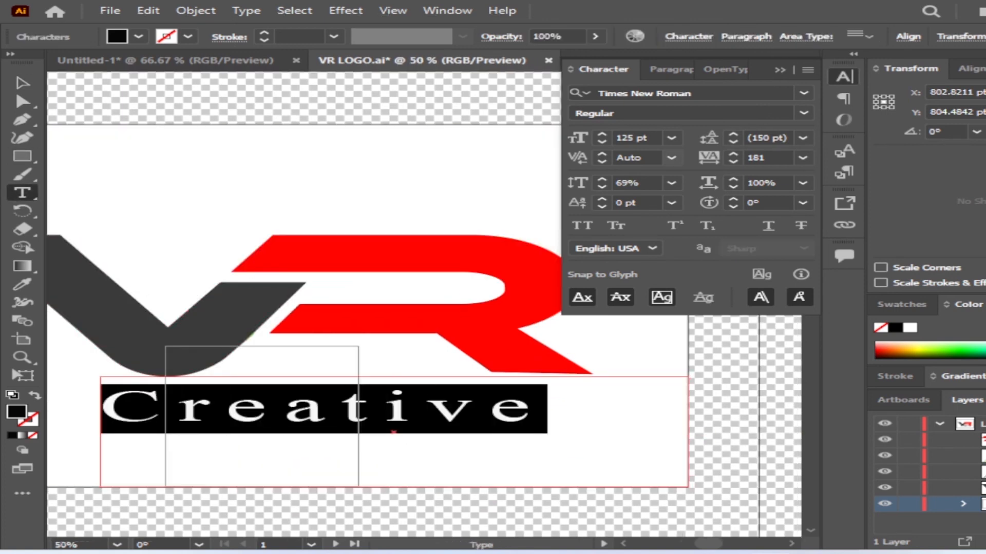
pyautogui.click(804, 93)
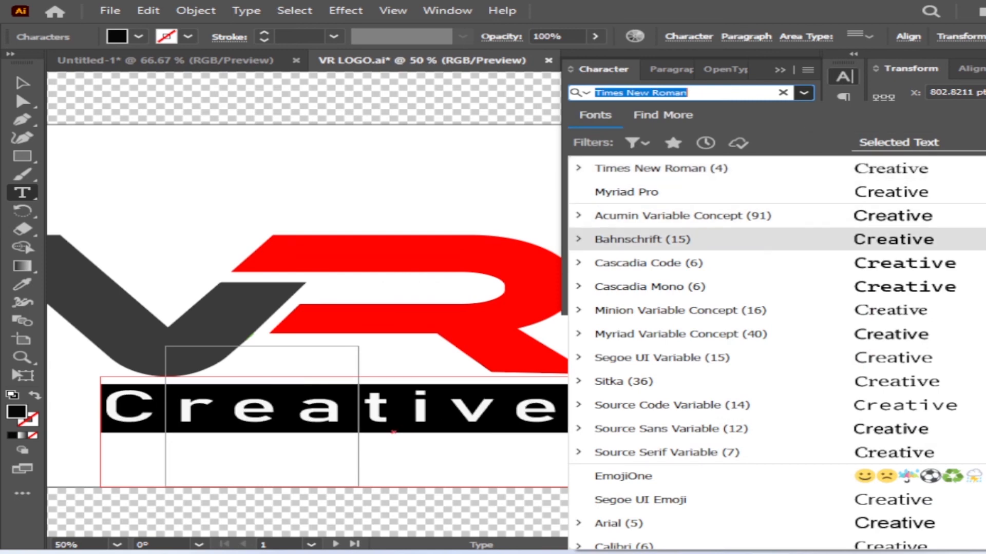
pyautogui.press('Down')
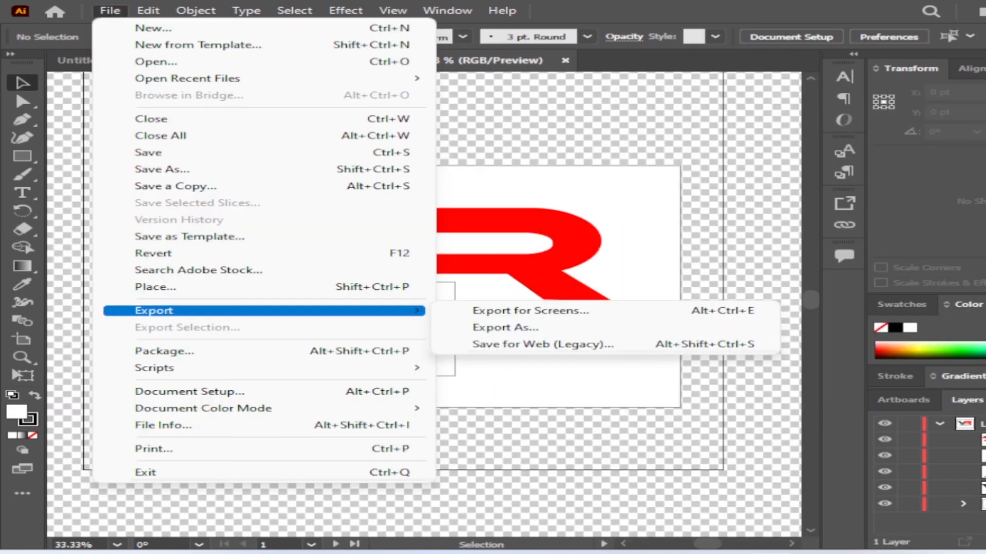
# - Export the finished logo in PNG format under the file name "VR LOGO design png", accepting the export options
pyautogui.click(505, 327)
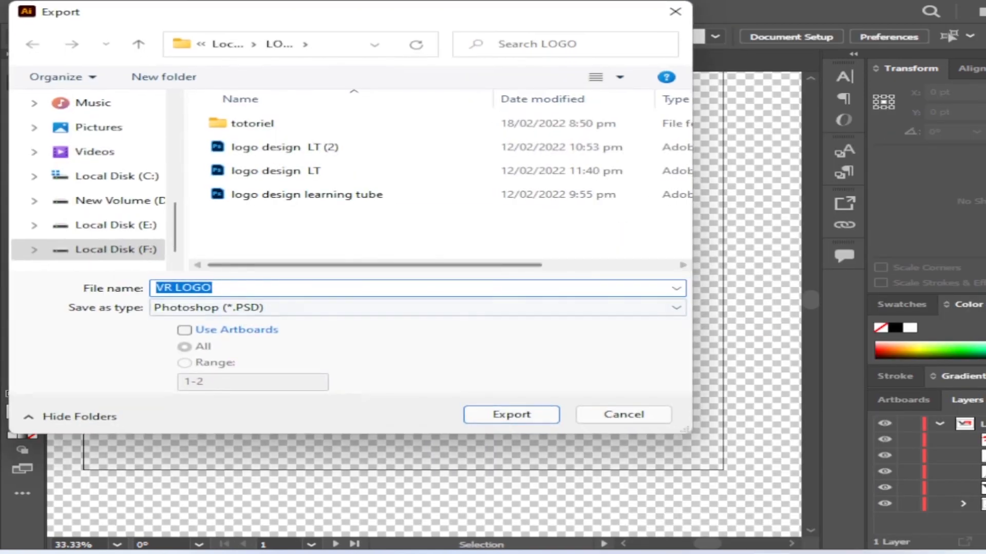
pyautogui.click(418, 307)
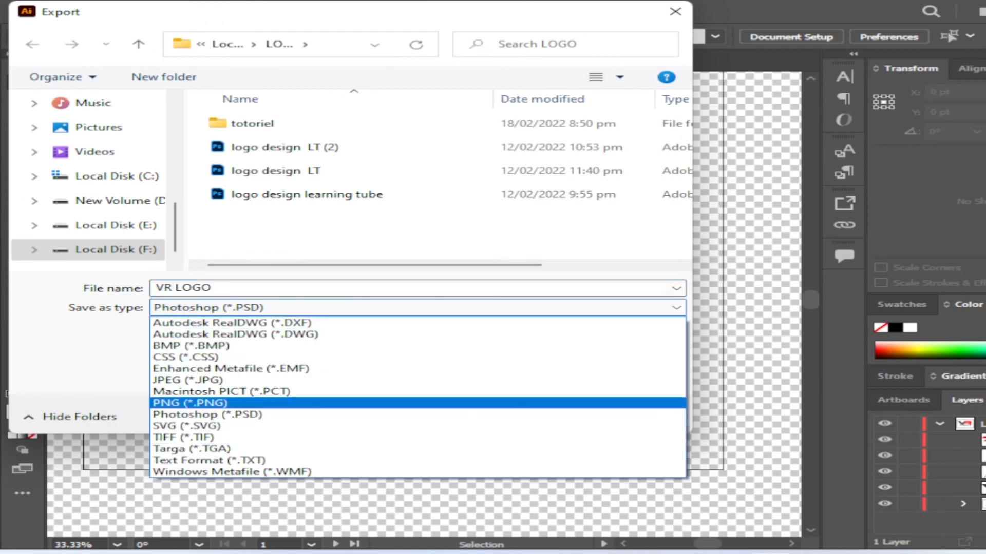
pyautogui.click(190, 404)
pyautogui.click(512, 414)
pyautogui.click(618, 393)
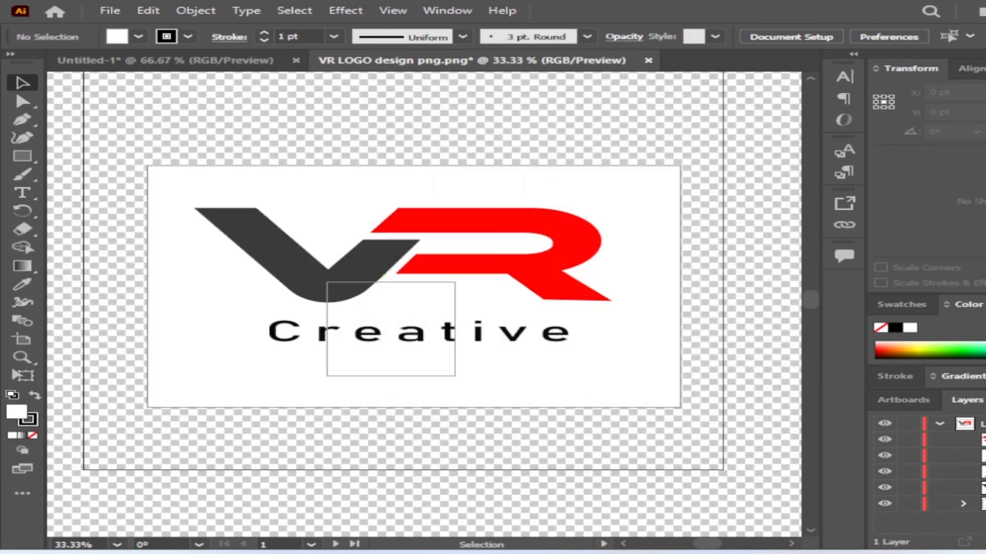